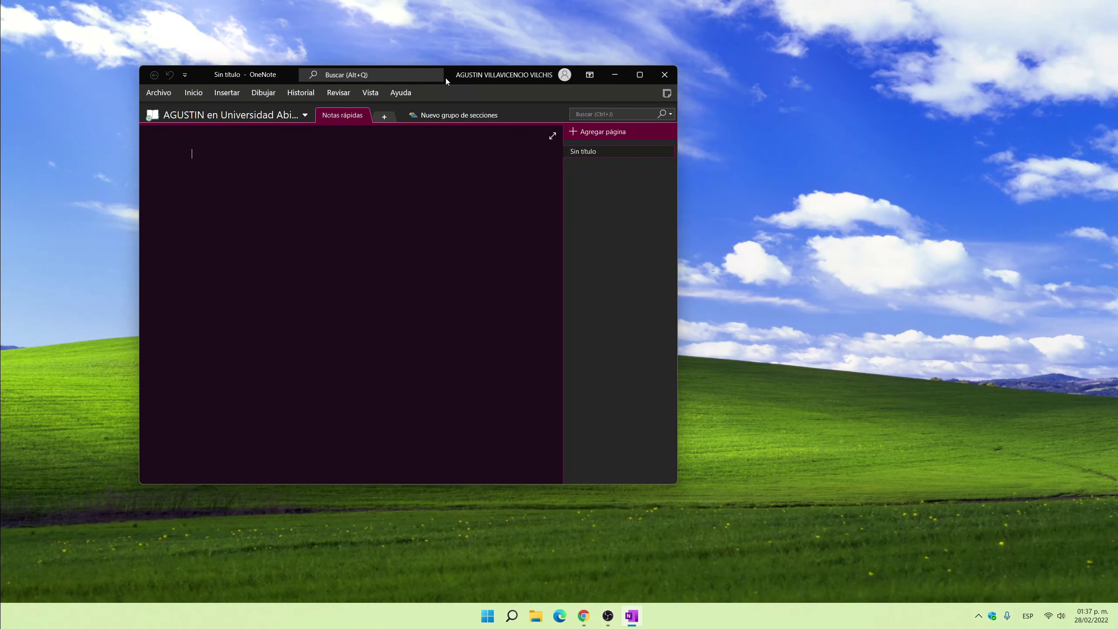
Check the list of available notebooks in OneNote, then close its window.
left_click_drag(446, 74, 648, 71)
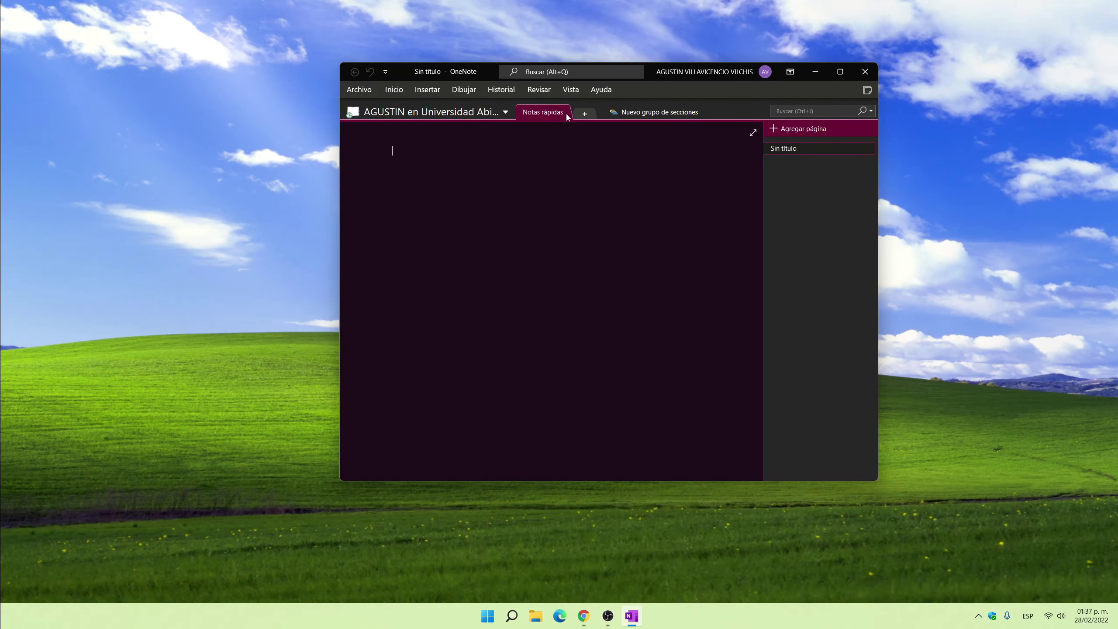
left_click(503, 113)
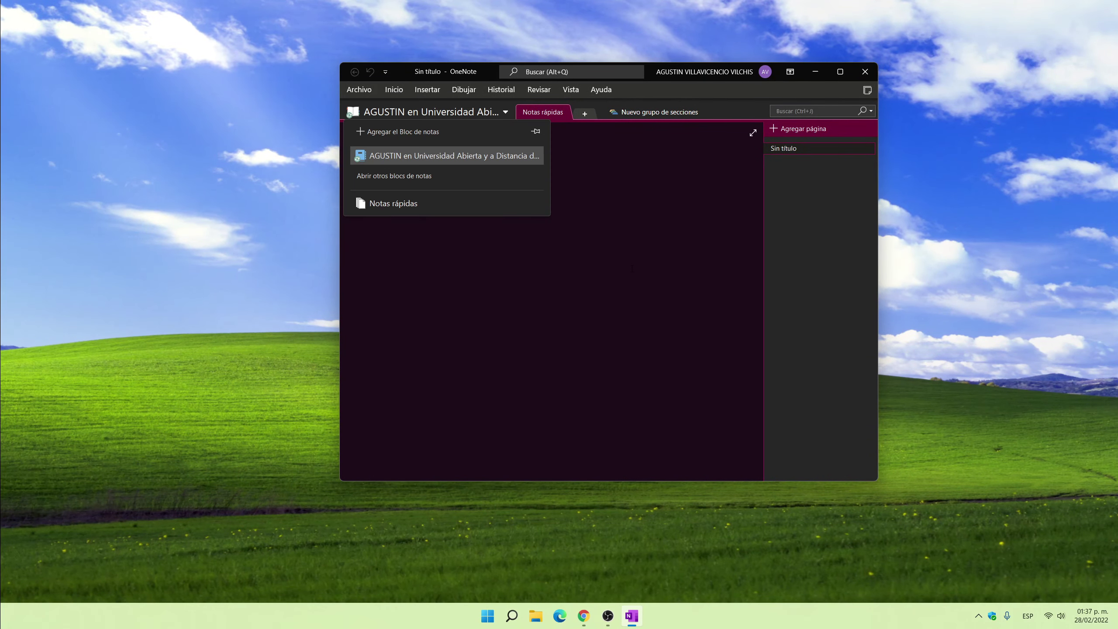
left_click(594, 113)
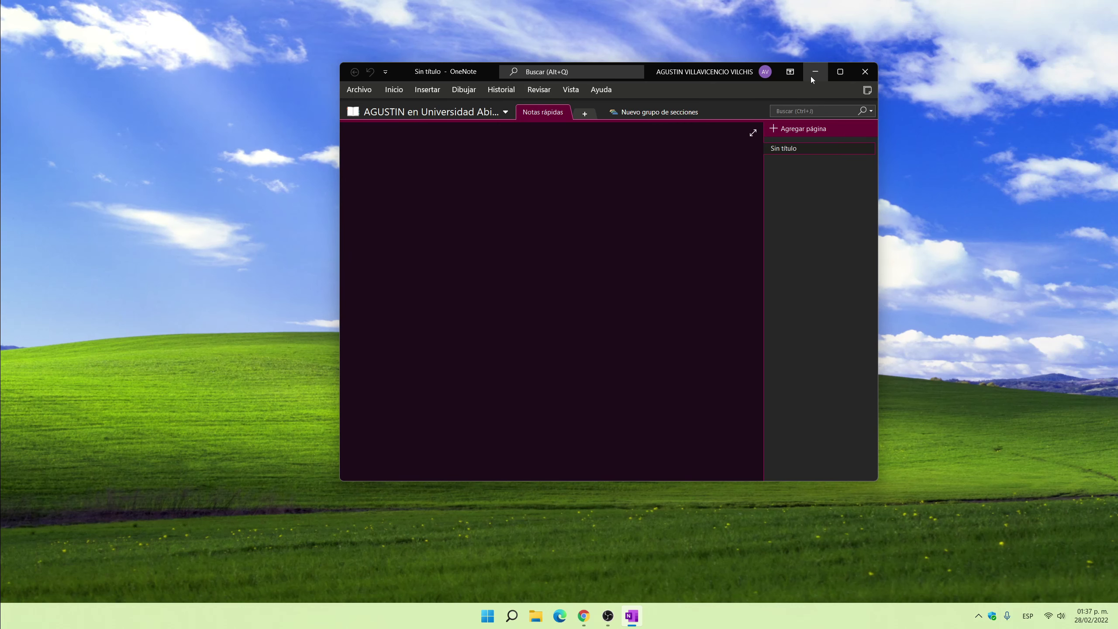
left_click(857, 73)
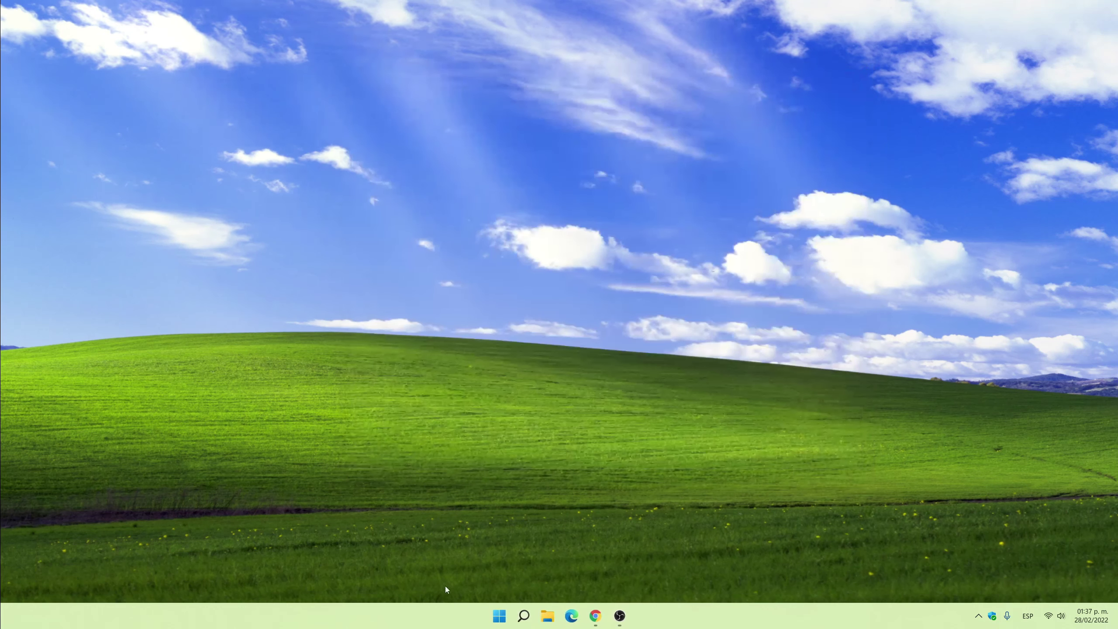
Switch to Chrome to view the Google Keep reminders page, reposition its window, and minimize it.
left_click(595, 616)
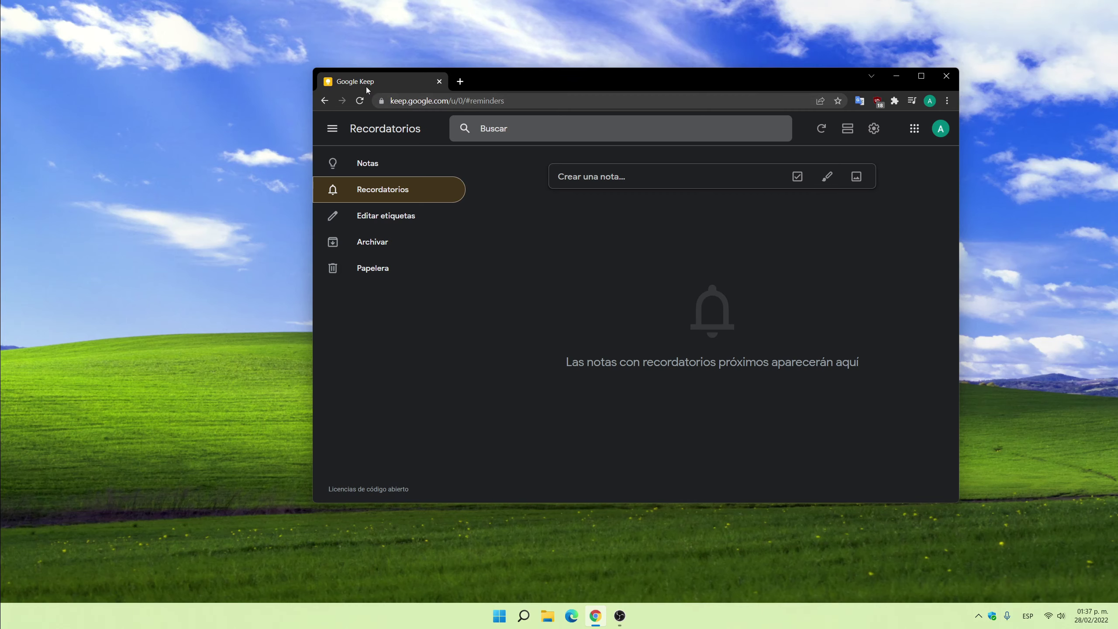
mouse_move(383, 91)
left_mouse_down()
mouse_move(414, 135)
mouse_move(602, 560)
mouse_move(632, 608)
mouse_move(696, 603)
mouse_move(478, 605)
mouse_move(496, 603)
mouse_move(406, 16)
mouse_move(362, 99)
left_mouse_up()
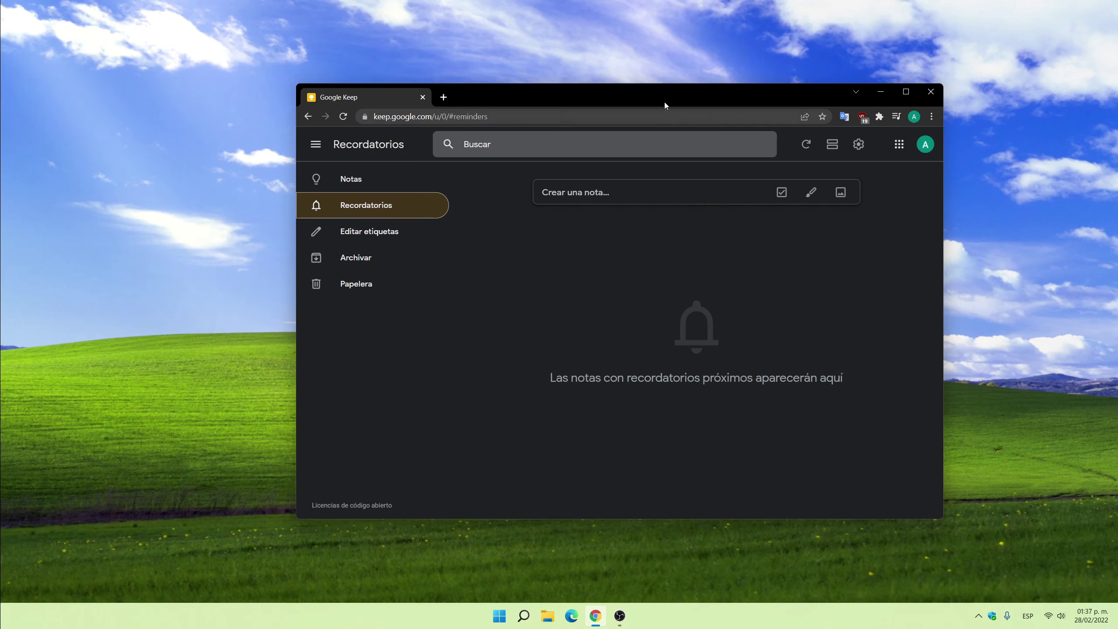
left_click_drag(665, 105, 629, 94)
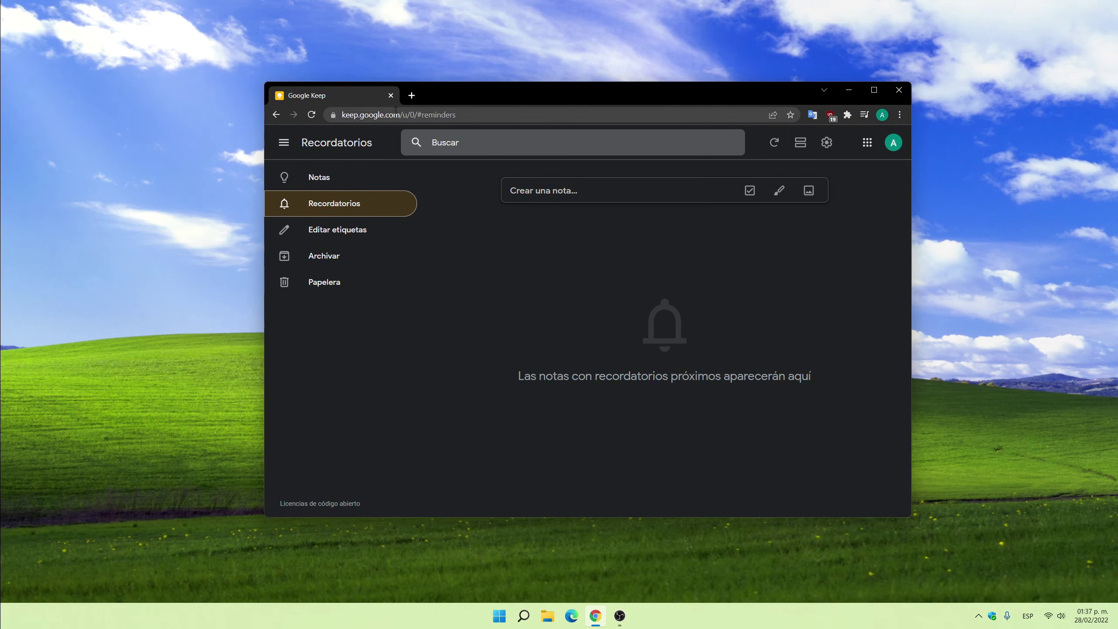
mouse_move(379, 98)
left_mouse_down()
mouse_move(645, 565)
mouse_move(728, 607)
mouse_move(385, 77)
left_mouse_up()
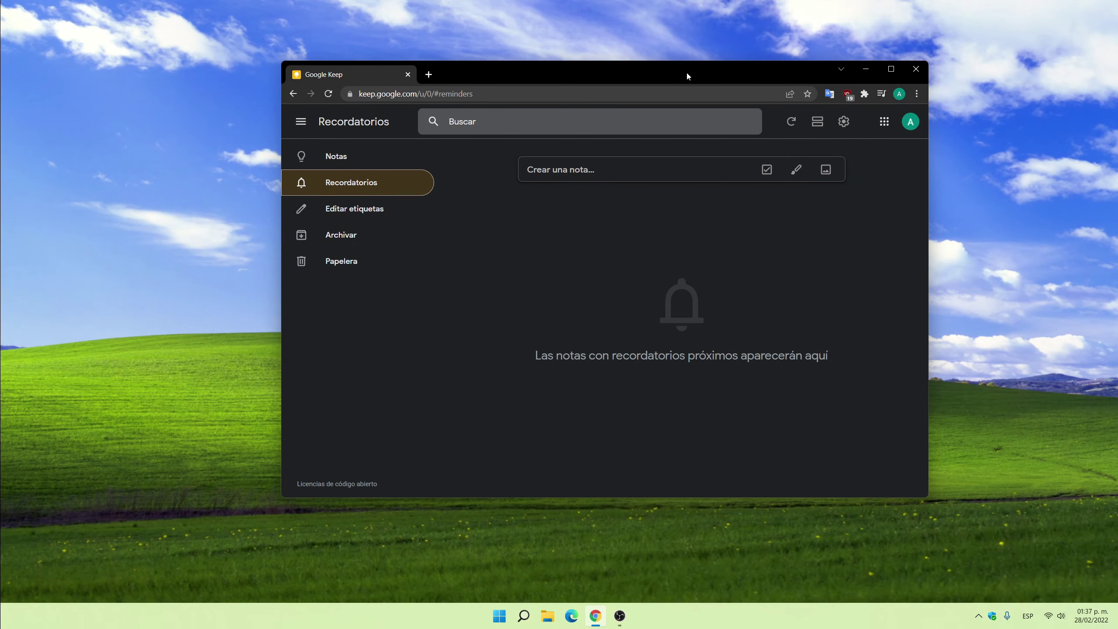
left_click(866, 69)
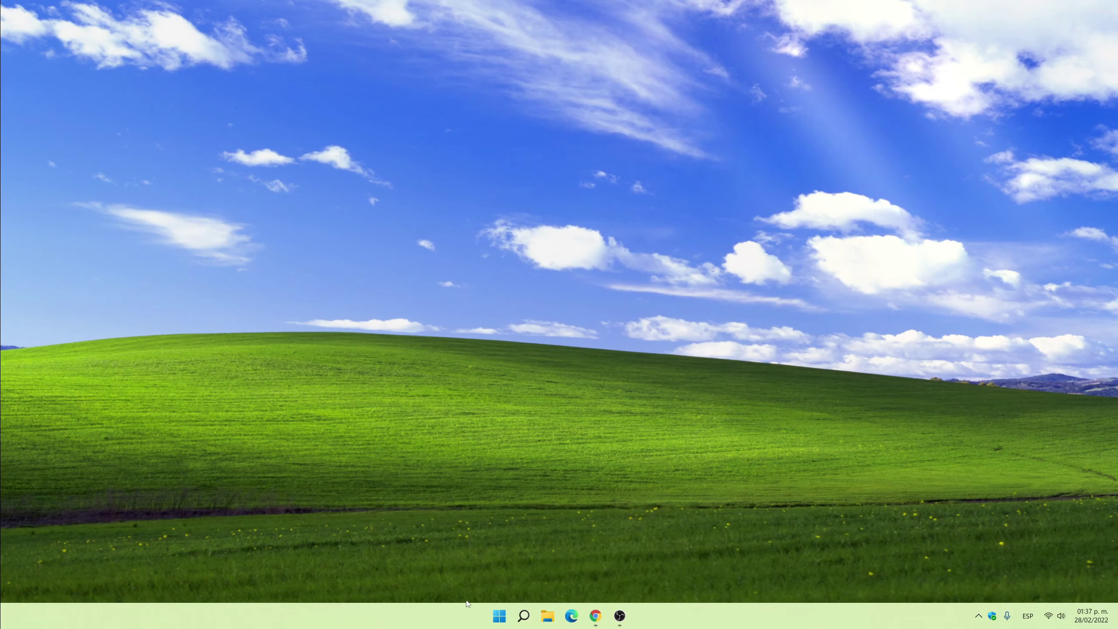
Open Bloc de notas from the full list of installed applications and move its window higher on the desktop.
left_click(499, 616)
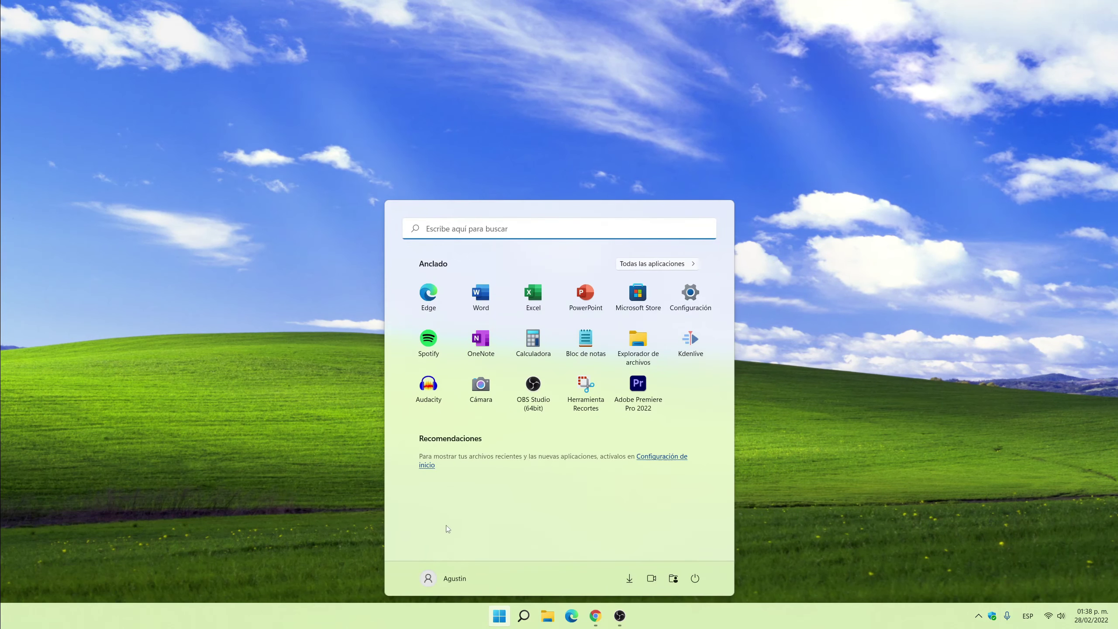
left_click(653, 263)
scroll(532, 357, "down", 8)
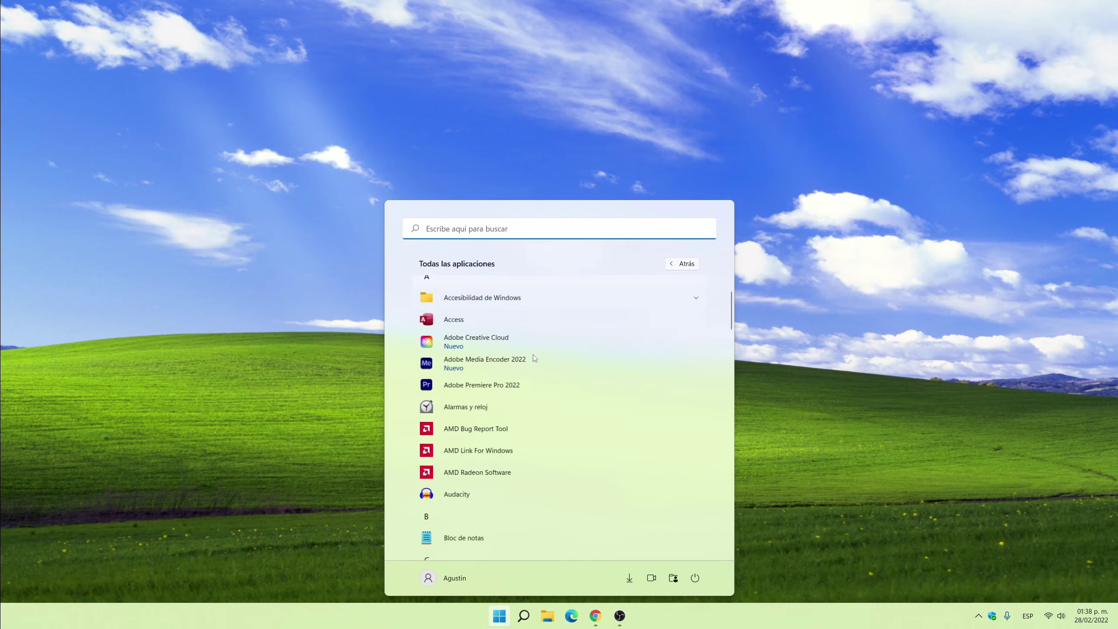
scroll(532, 358, "up", 4)
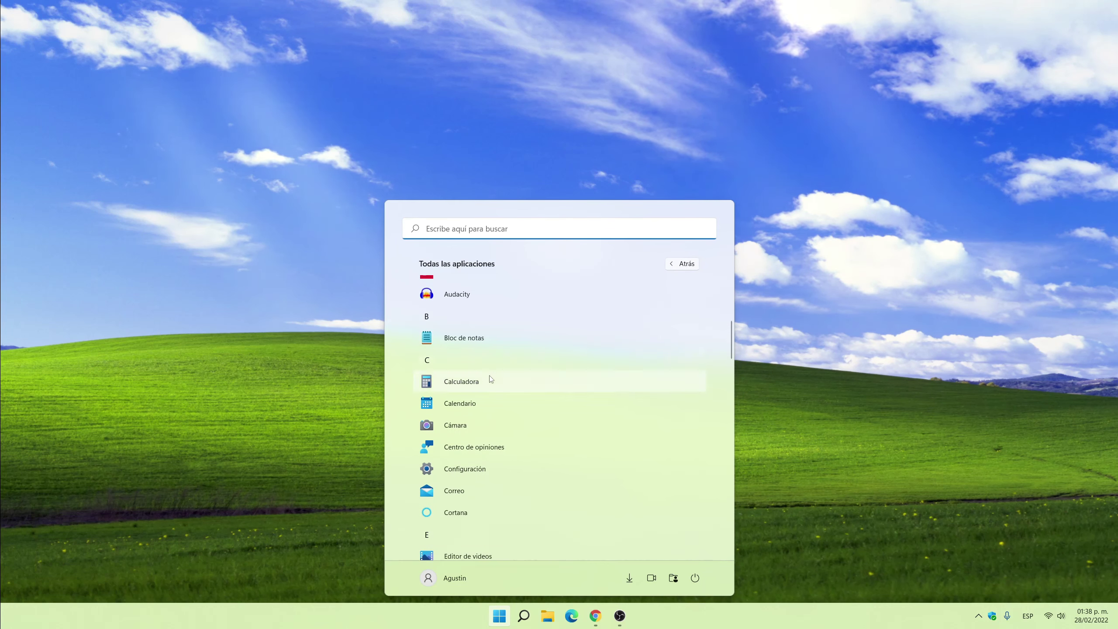
left_click(452, 339)
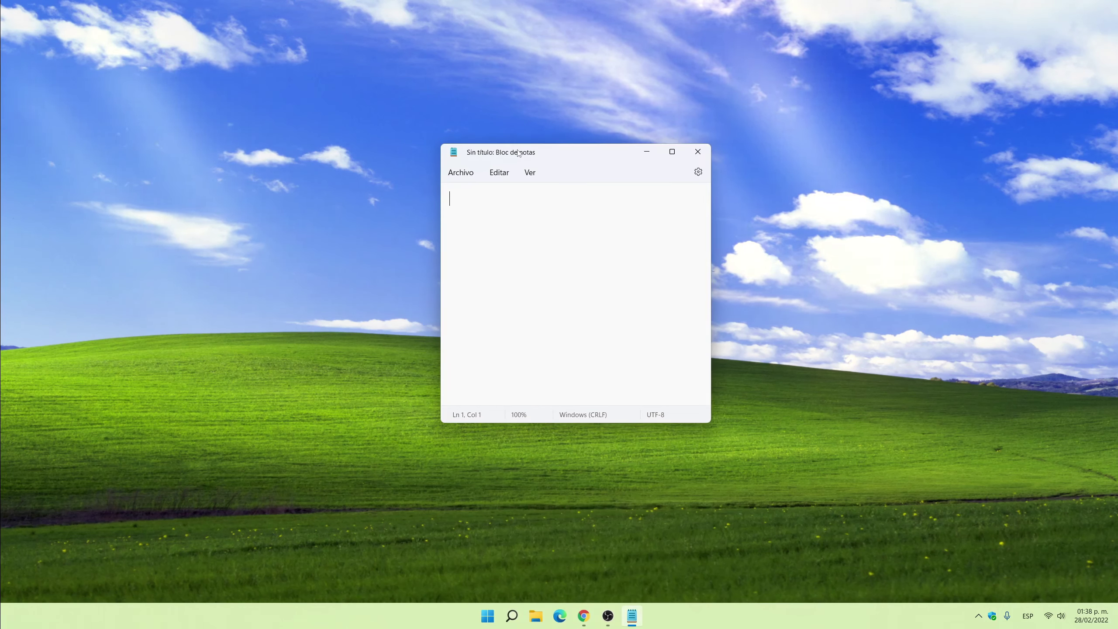
left_click_drag(518, 153, 536, 118)
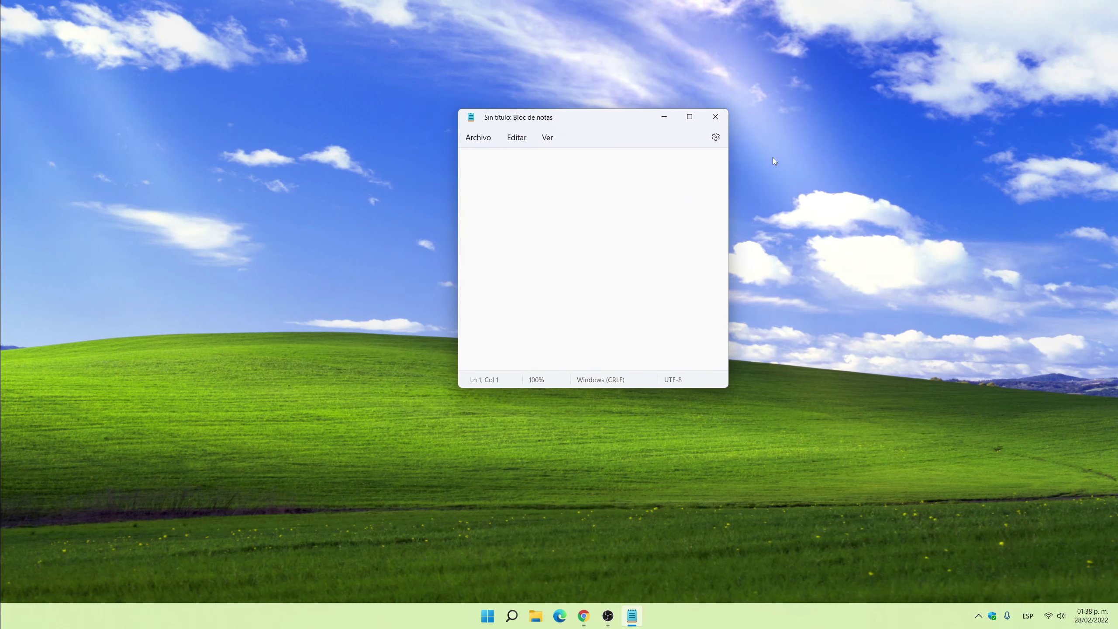
Examine the version and copyright information in the Bloc de notas settings and return to the empty note.
left_click(716, 137)
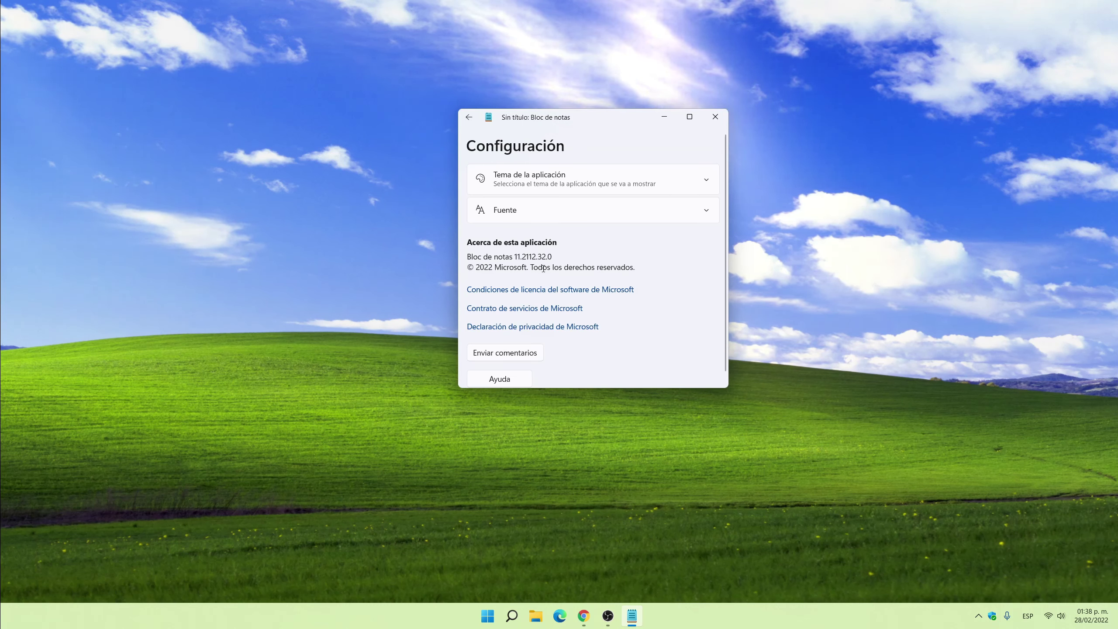
left_click_drag(473, 267, 653, 273)
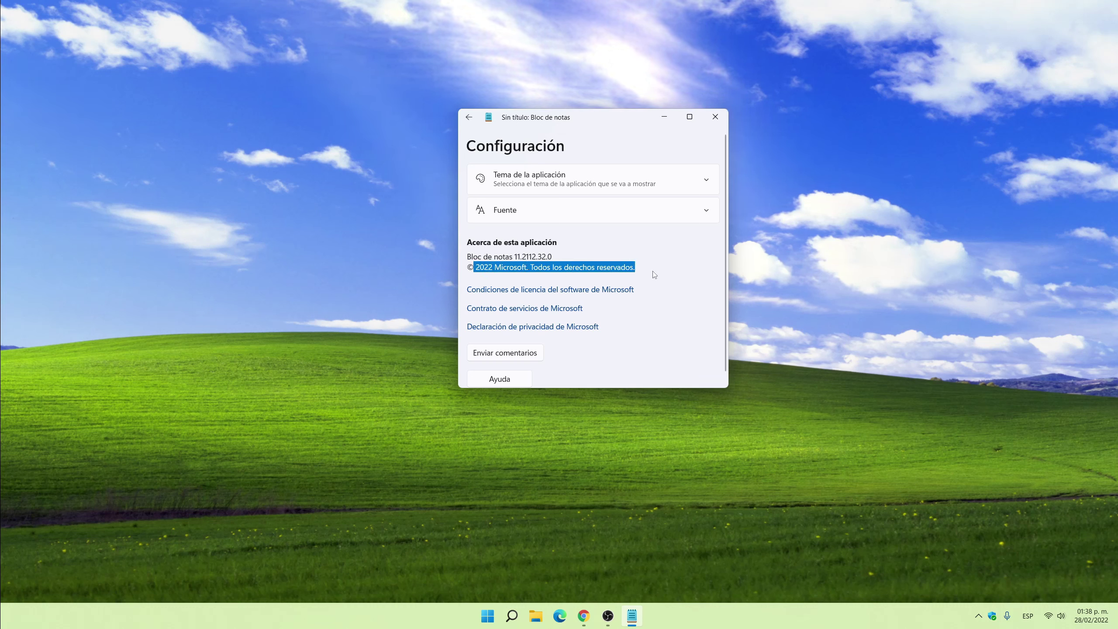
left_click(643, 275)
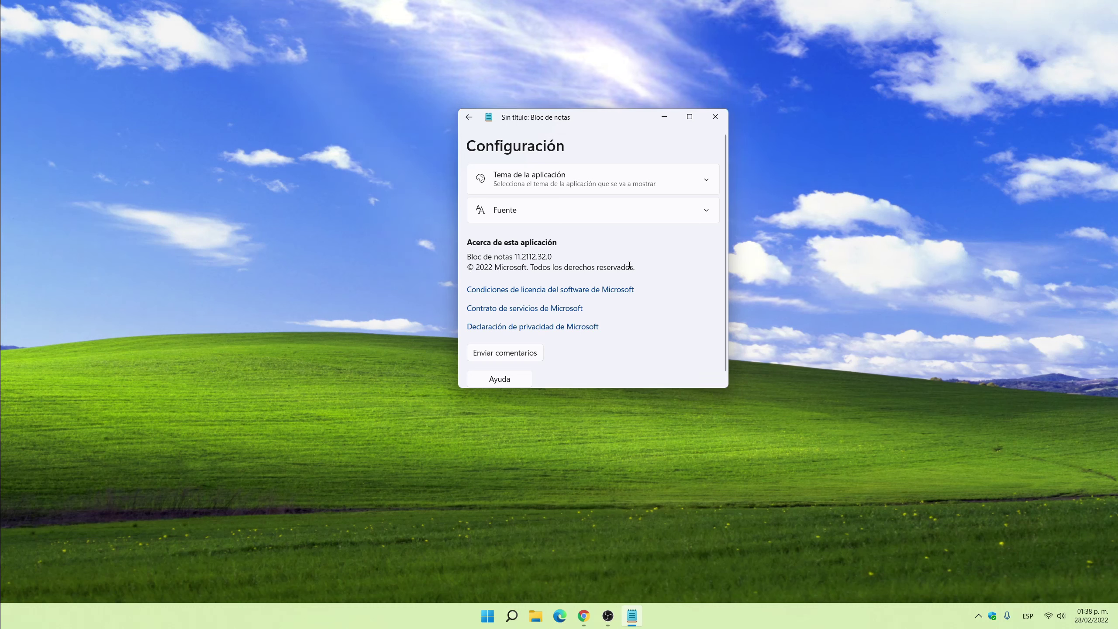
left_click(468, 117)
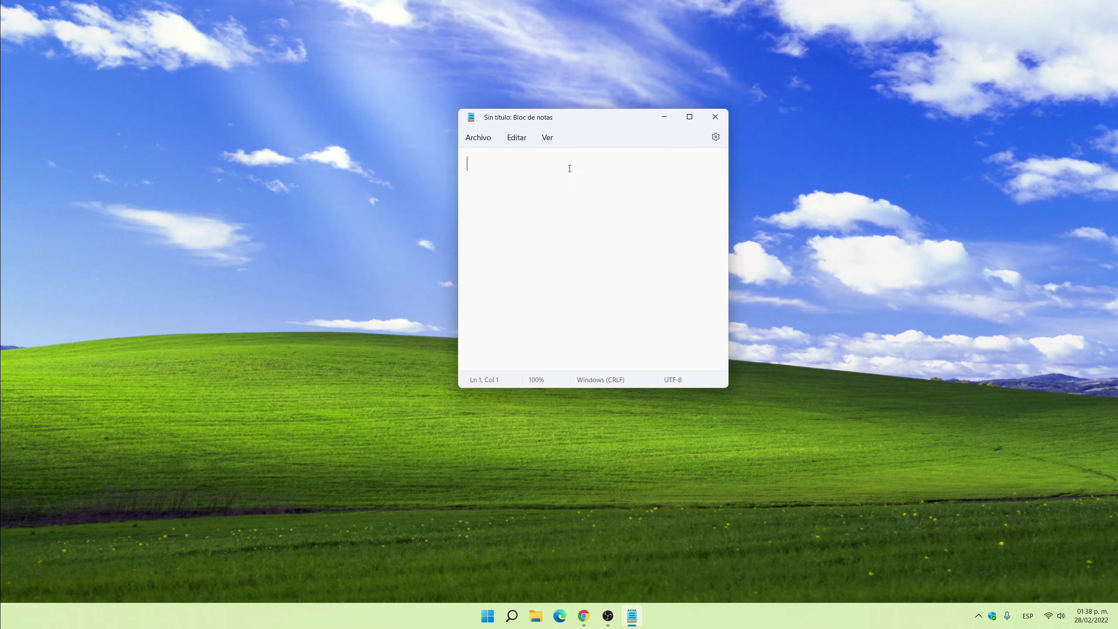
Write "Nota de prueba" on the first line of the note and "NOTA DE PRUEBA" on the second.
type("Hola")
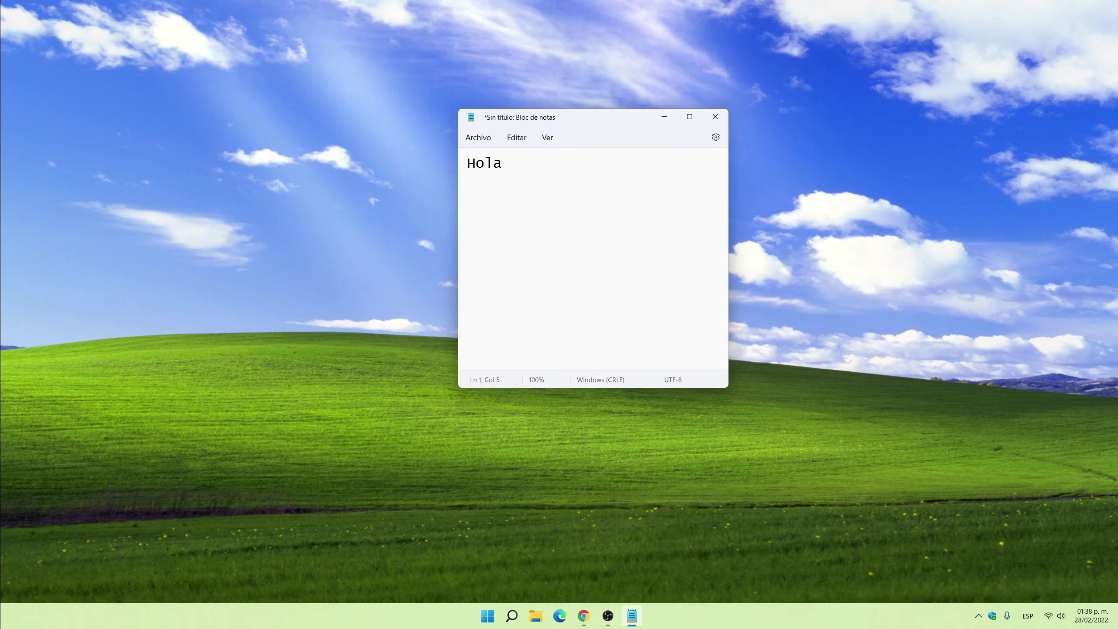
key("BackSpace")
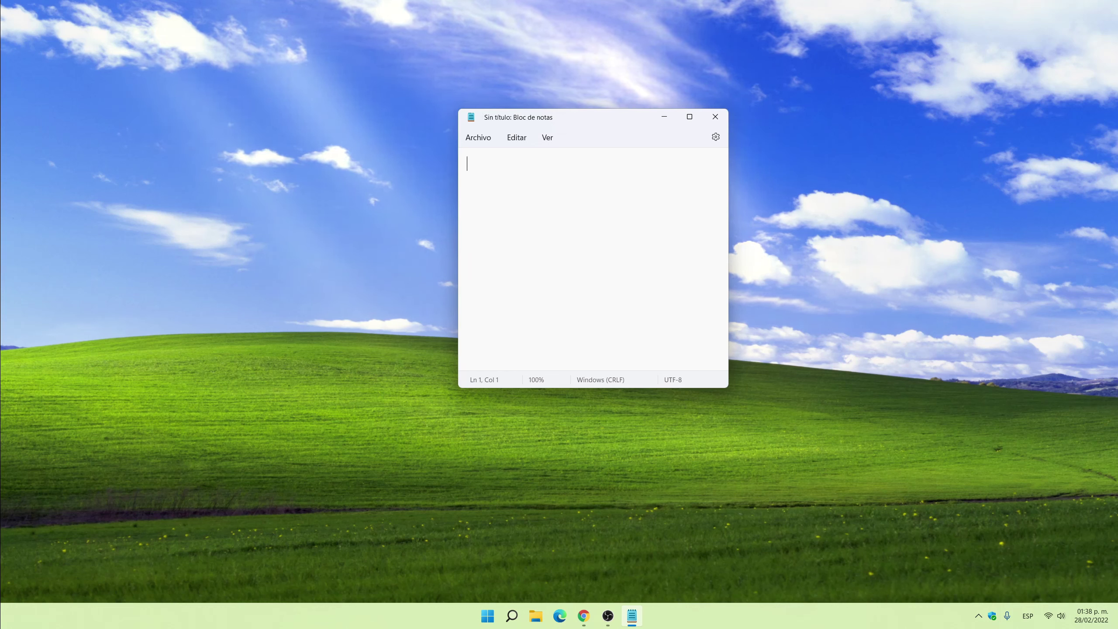
type("Nota ")
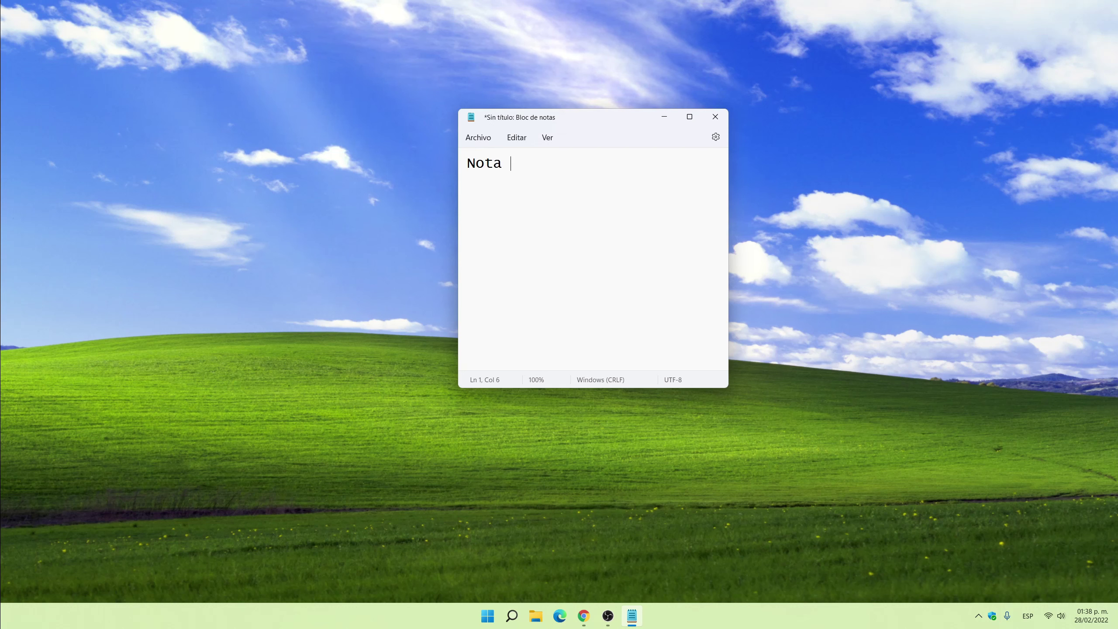
type("de pr")
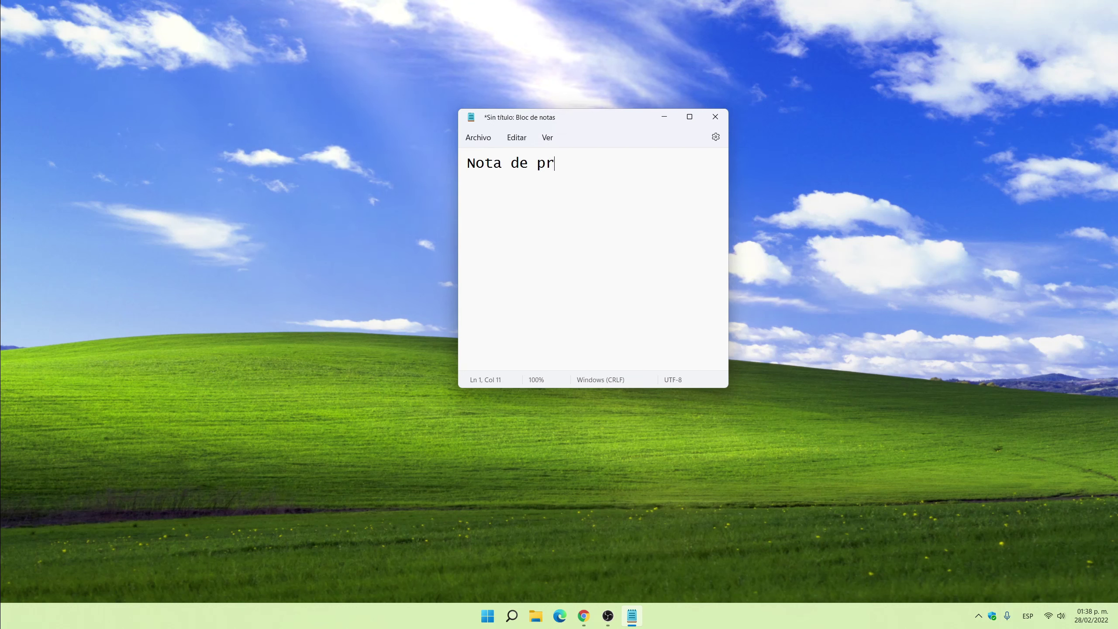
type("ueba ")
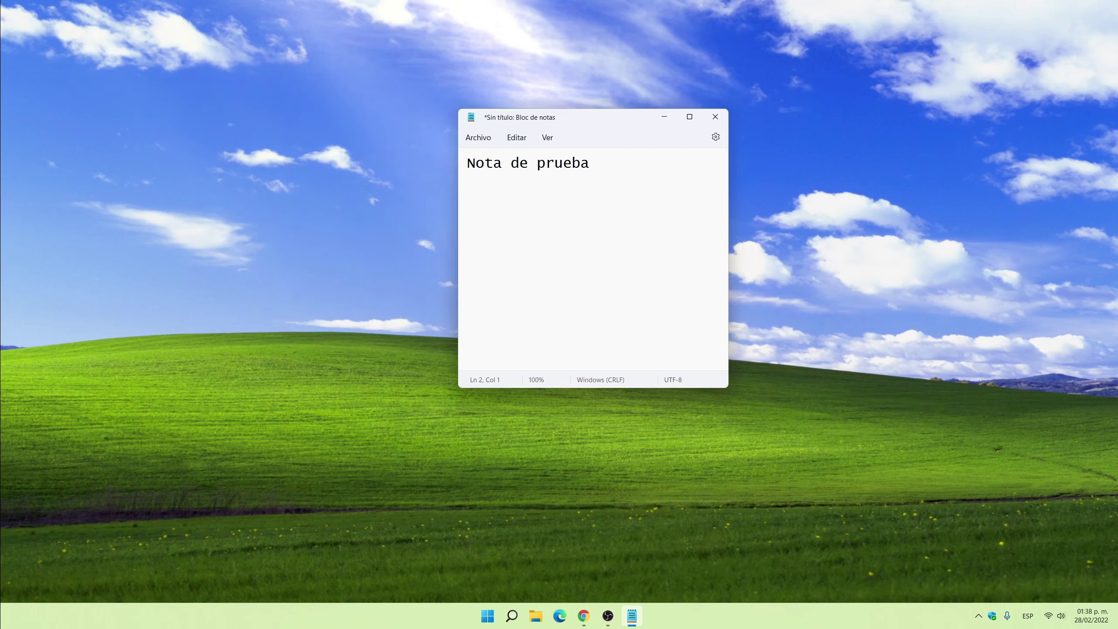
type("NOTA DE P")
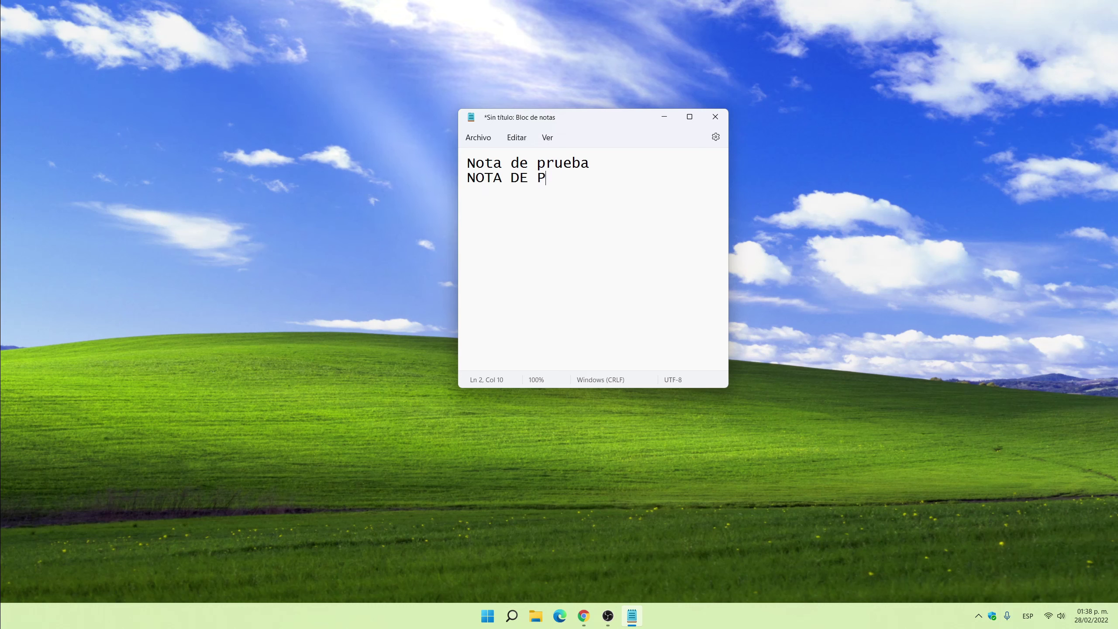
type("RUEBA")
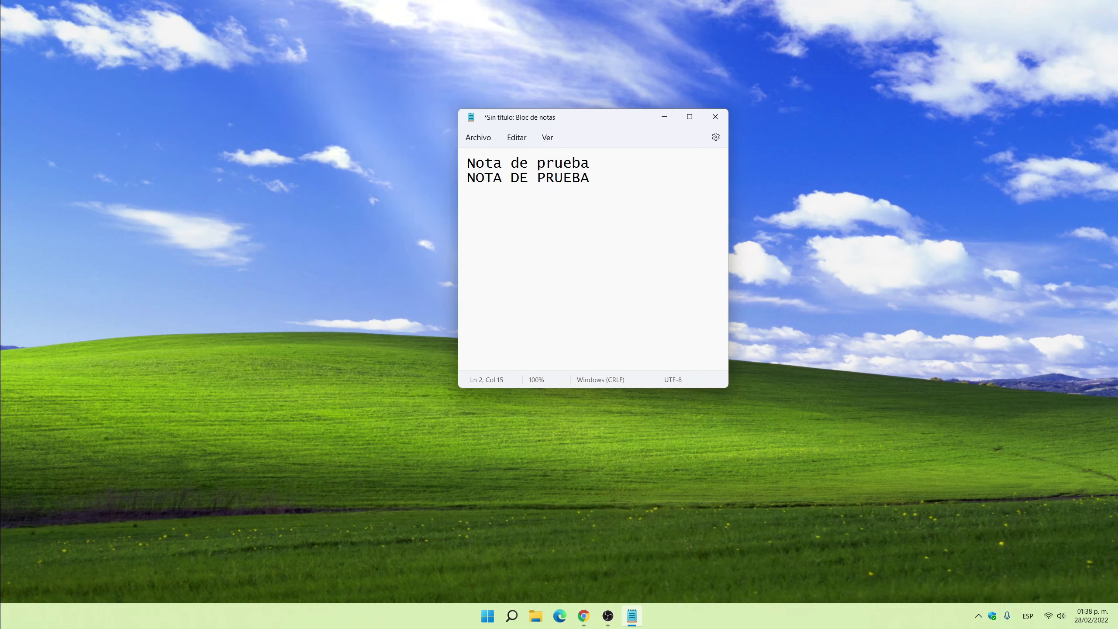
Change the note's font family to Comic Sans MS.
left_click(482, 139)
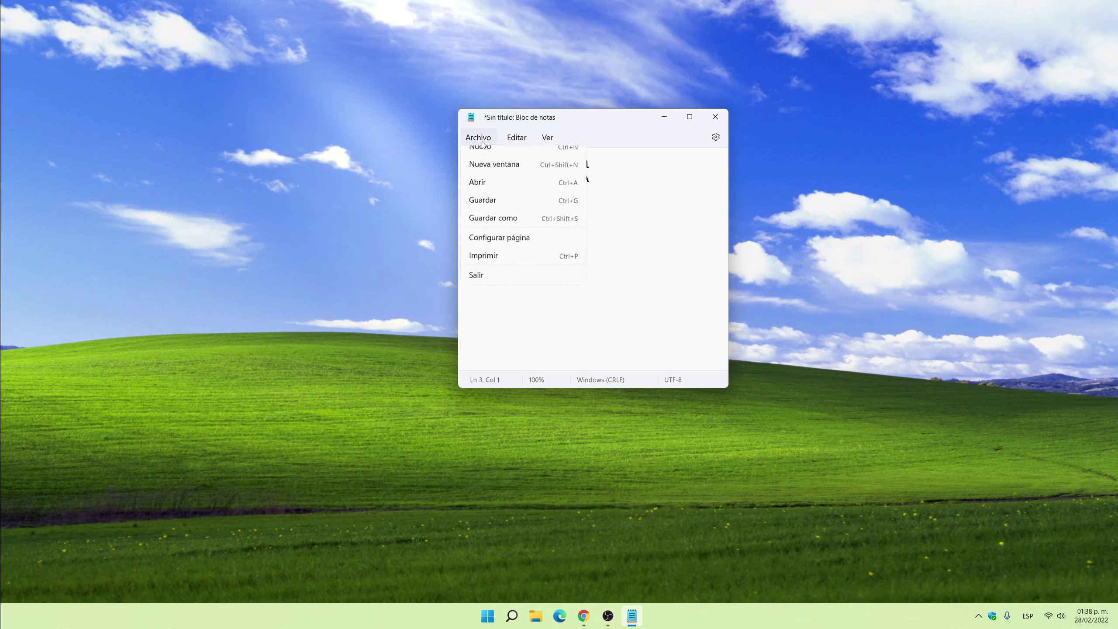
mouse_move(511, 139)
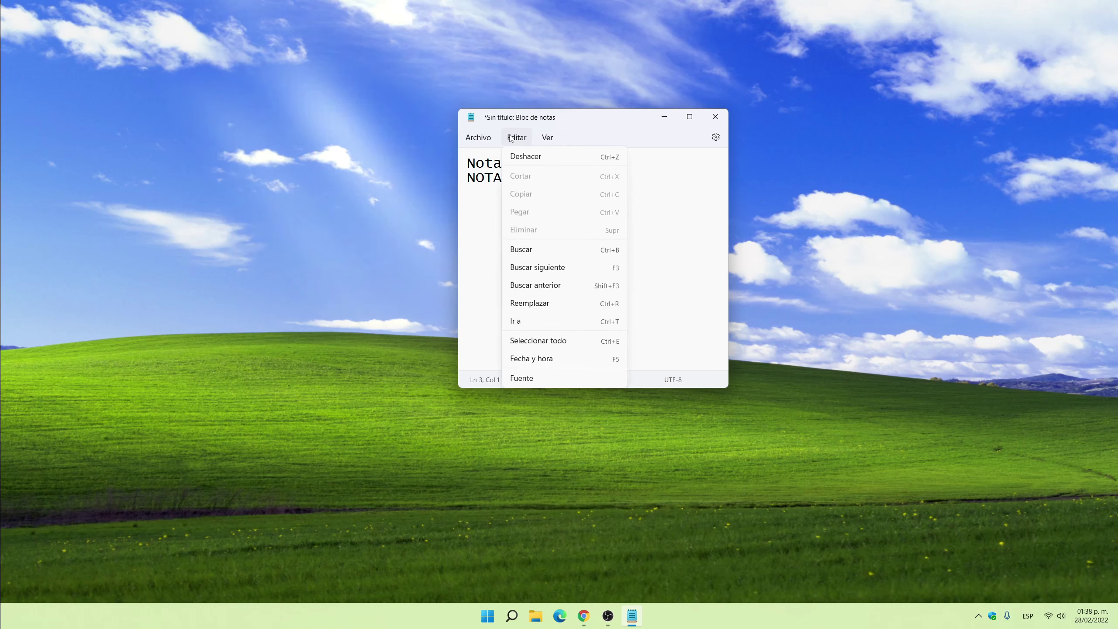
left_click(558, 379)
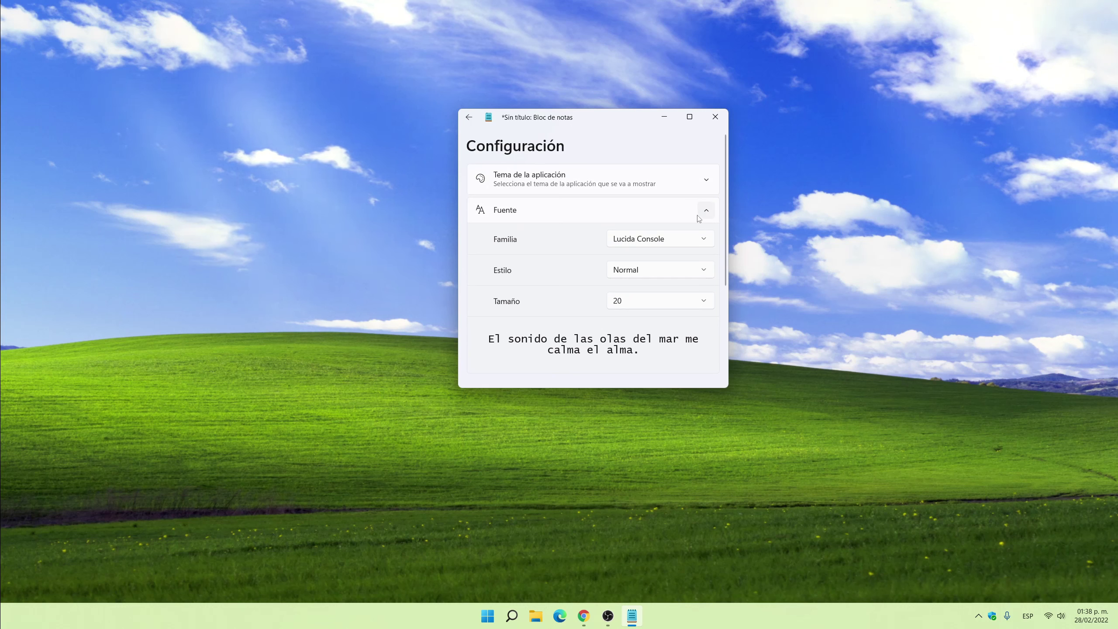
left_click(695, 242)
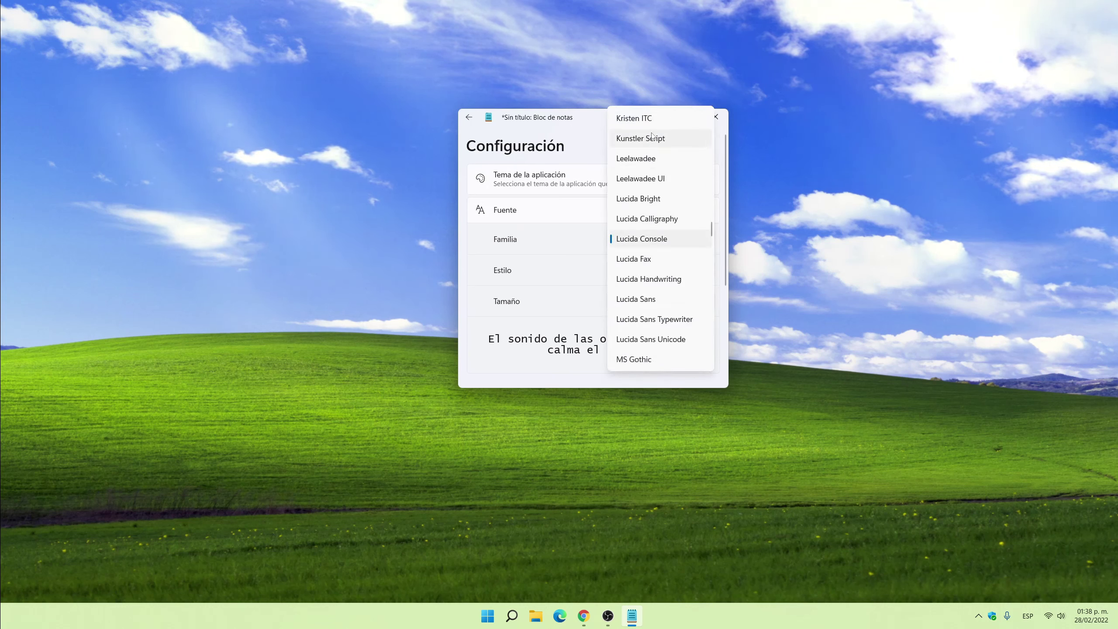
scroll(660, 247, "down", 8)
scroll(663, 256, "down", 8)
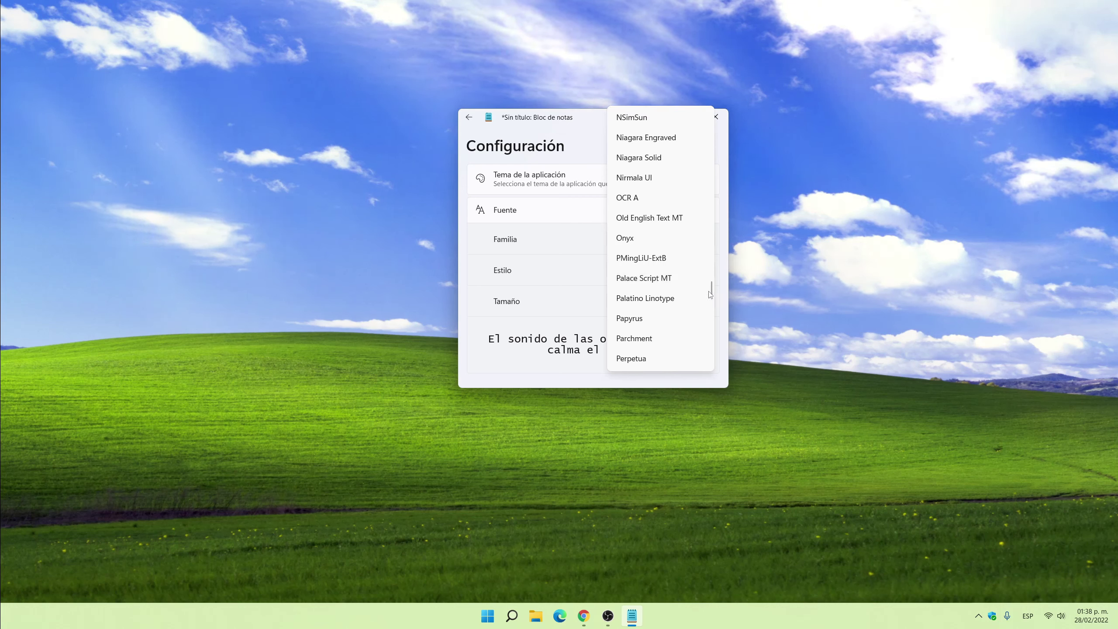
left_click_drag(712, 294, 709, 161)
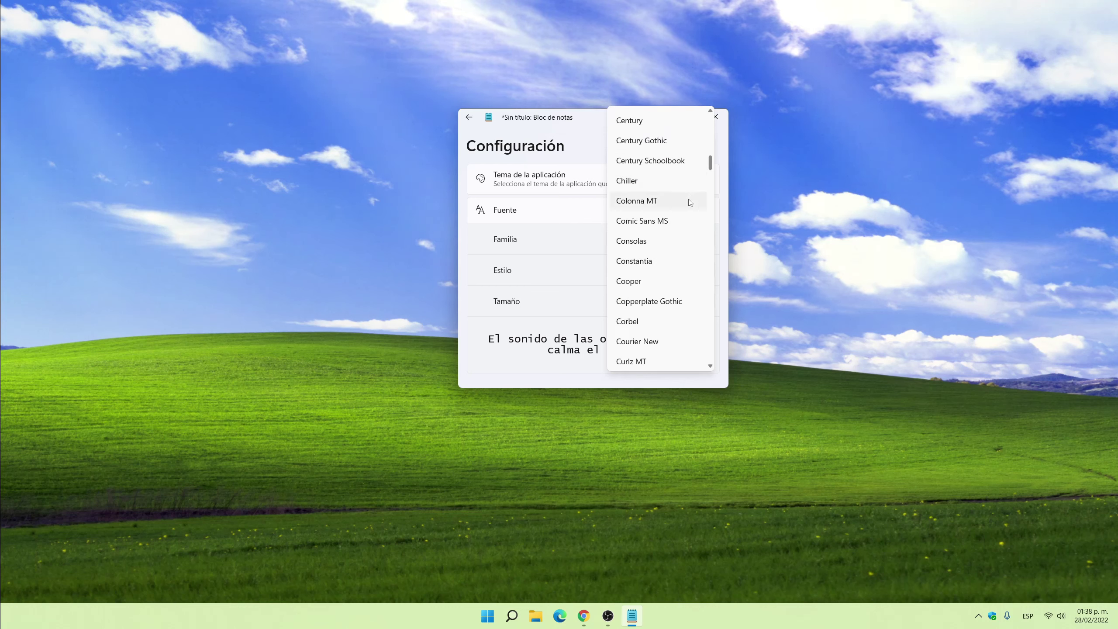
left_click(689, 223)
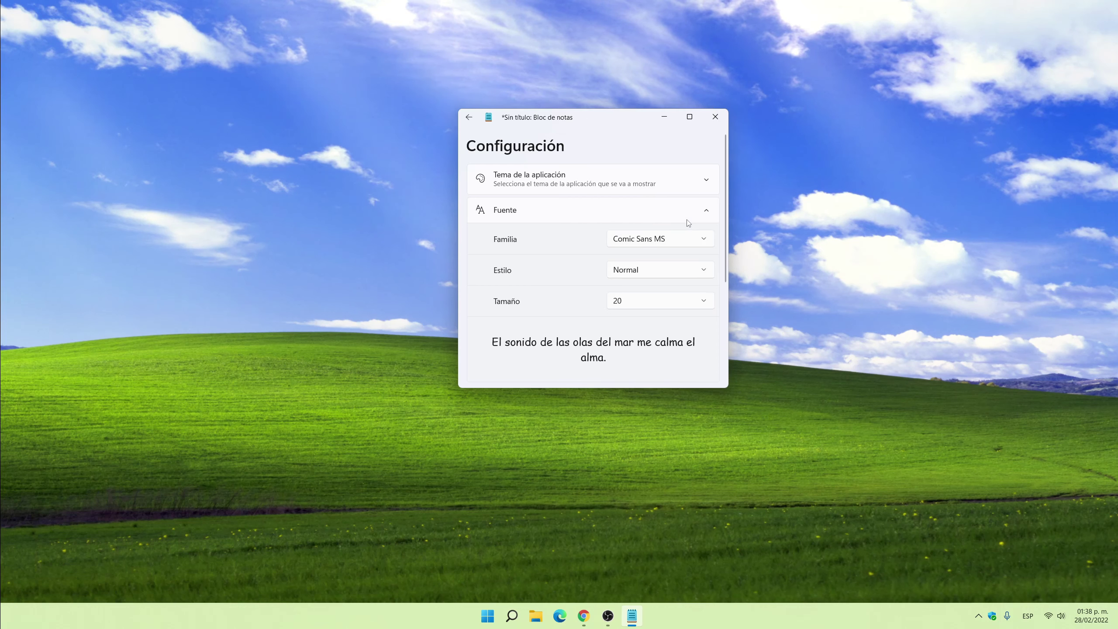
Set the font size to 26 and add an empty line below the note's text.
left_click(664, 300)
left_click(648, 360)
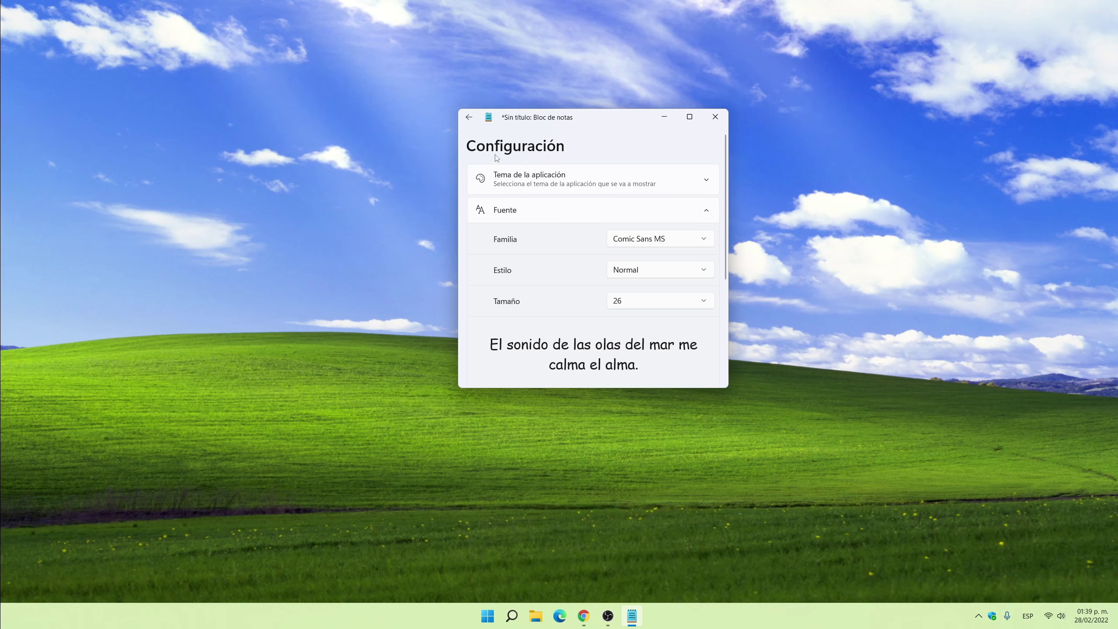
left_click(470, 122)
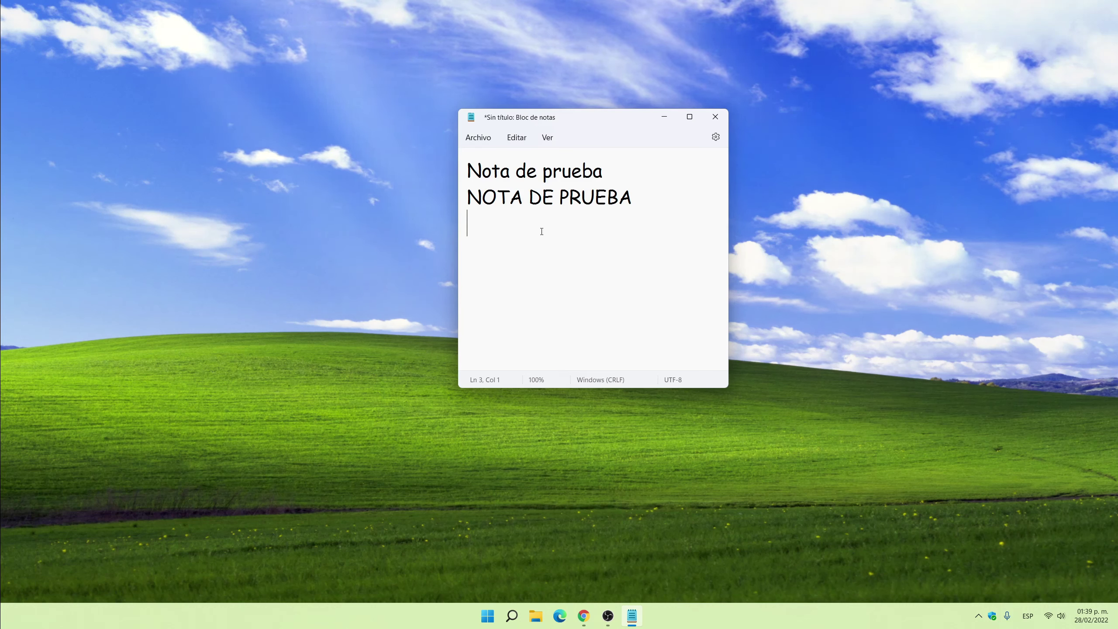
key("Return")
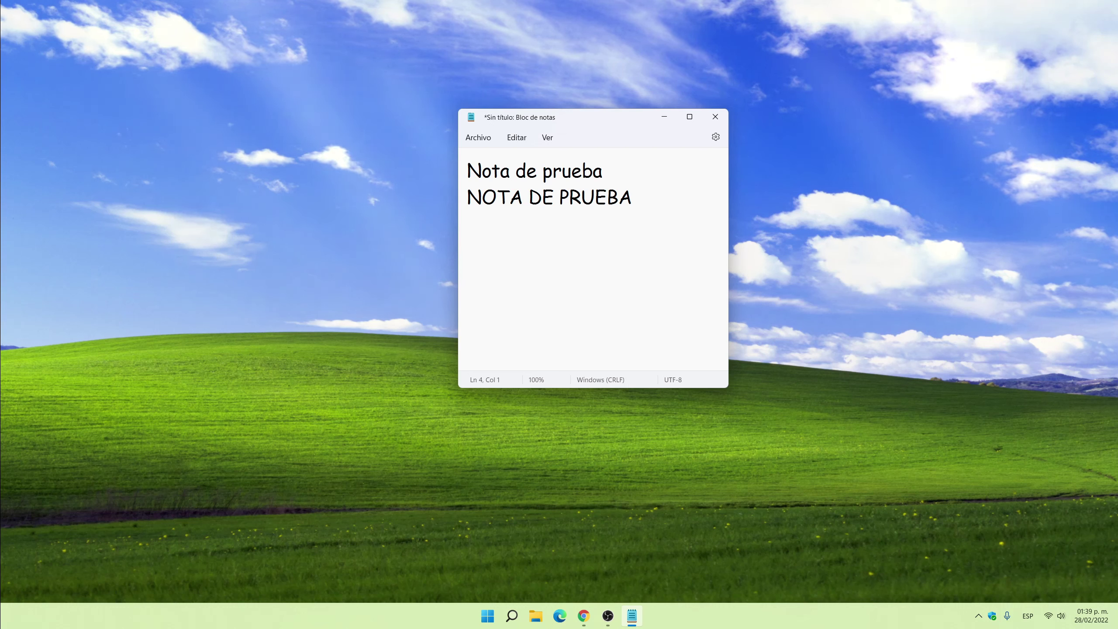
Write "Hola que tal" below the empty line and "Note" further down, separated by an empty line.
type("hOL")
key("BackSpace")
key("BackSpace")
key("BackSpace")
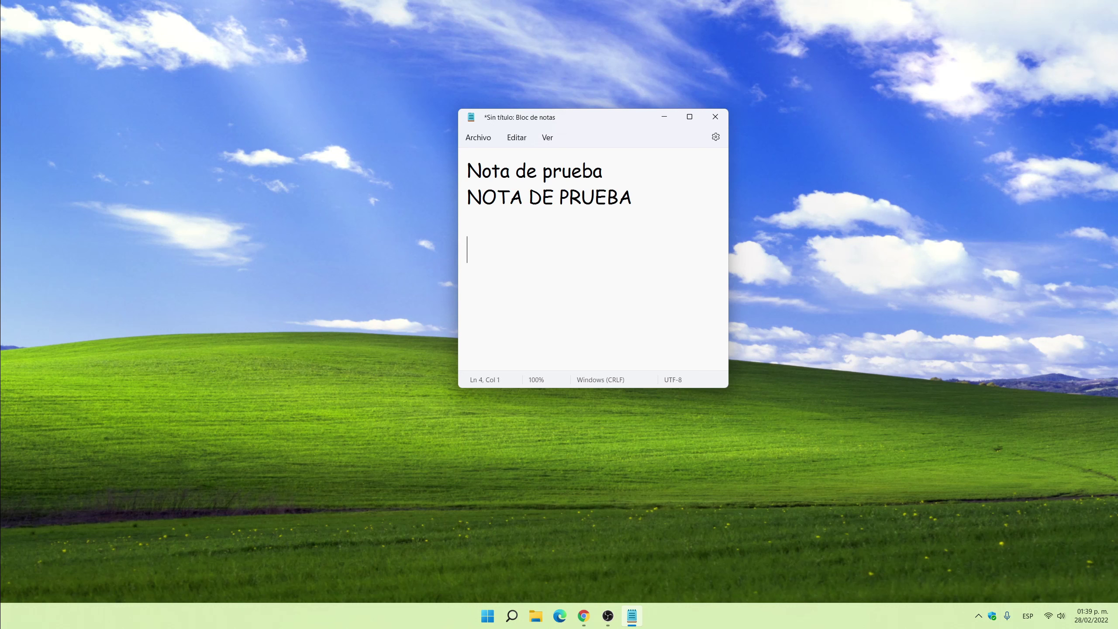
type("Ho")
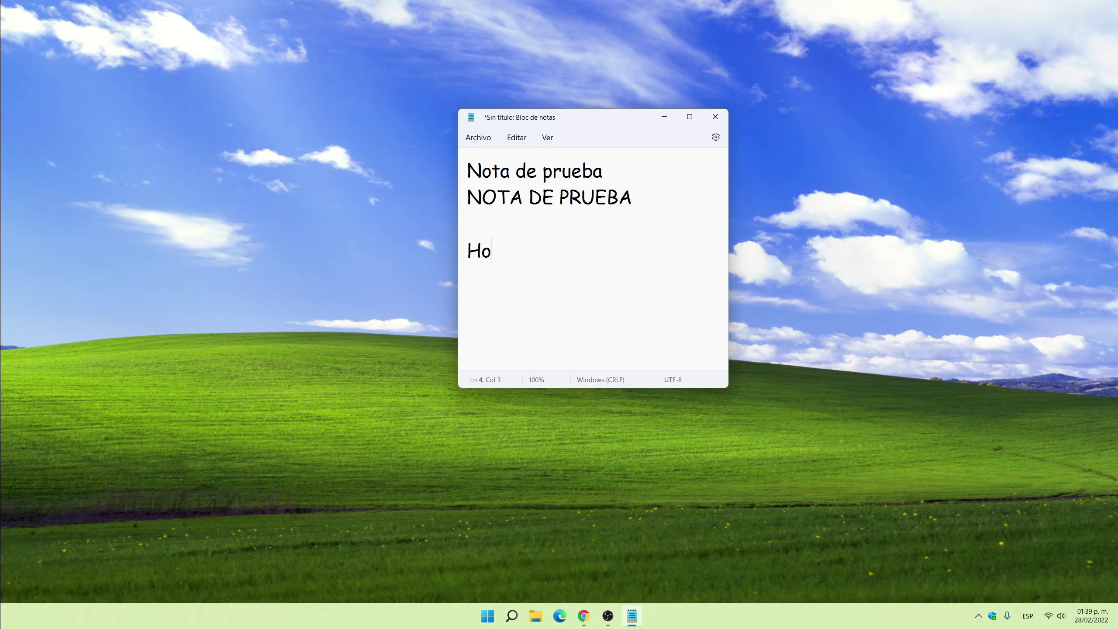
type("la qu eta")
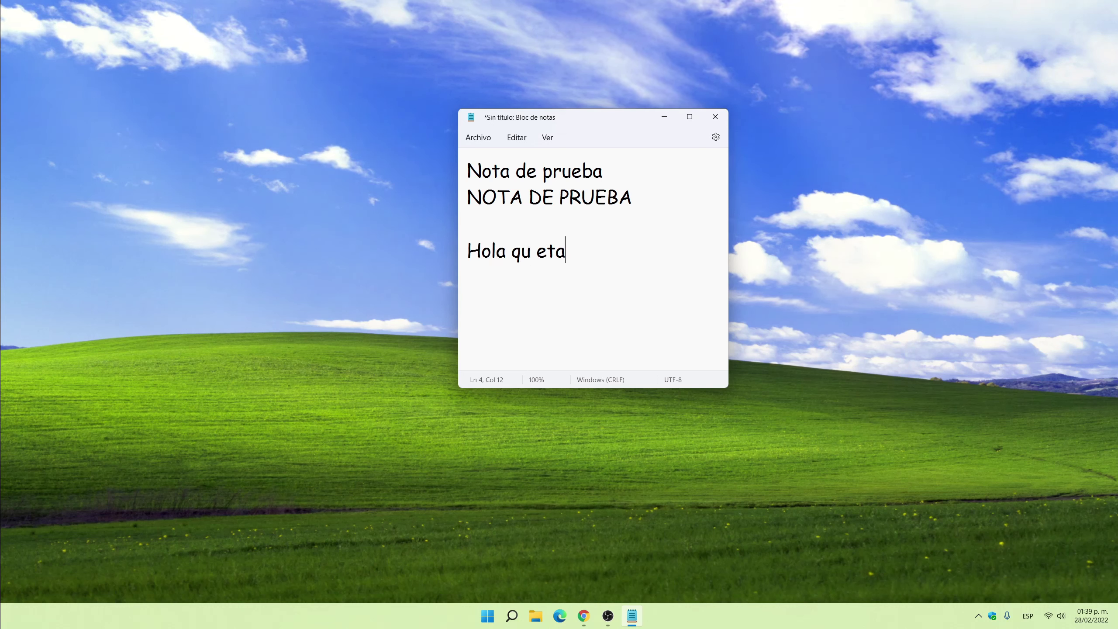
type("l")
key("BackSpace")
key("BackSpace")
key("BackSpace")
key("BackSpace")
key("BackSpace")
type("e tya")
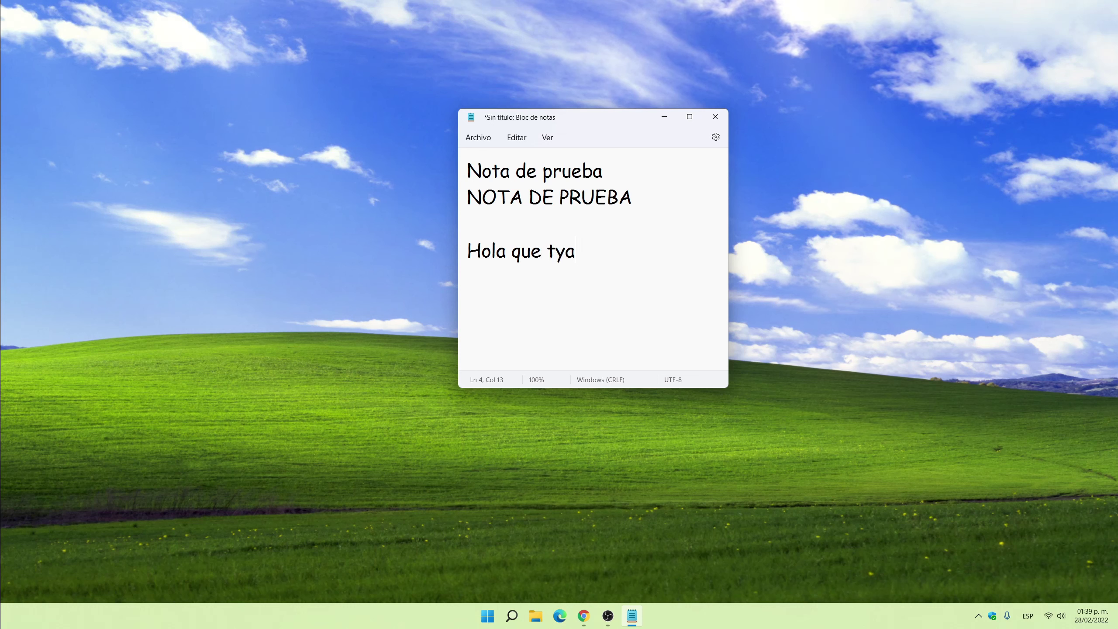
key("BackSpace")
key("BackSpace")
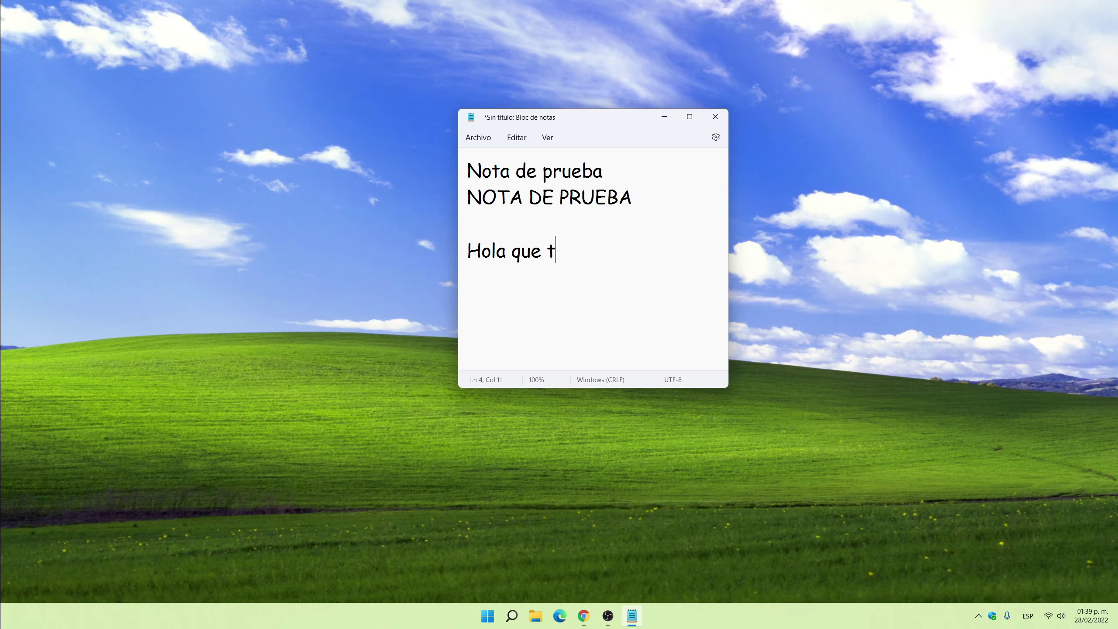
type("al  ")
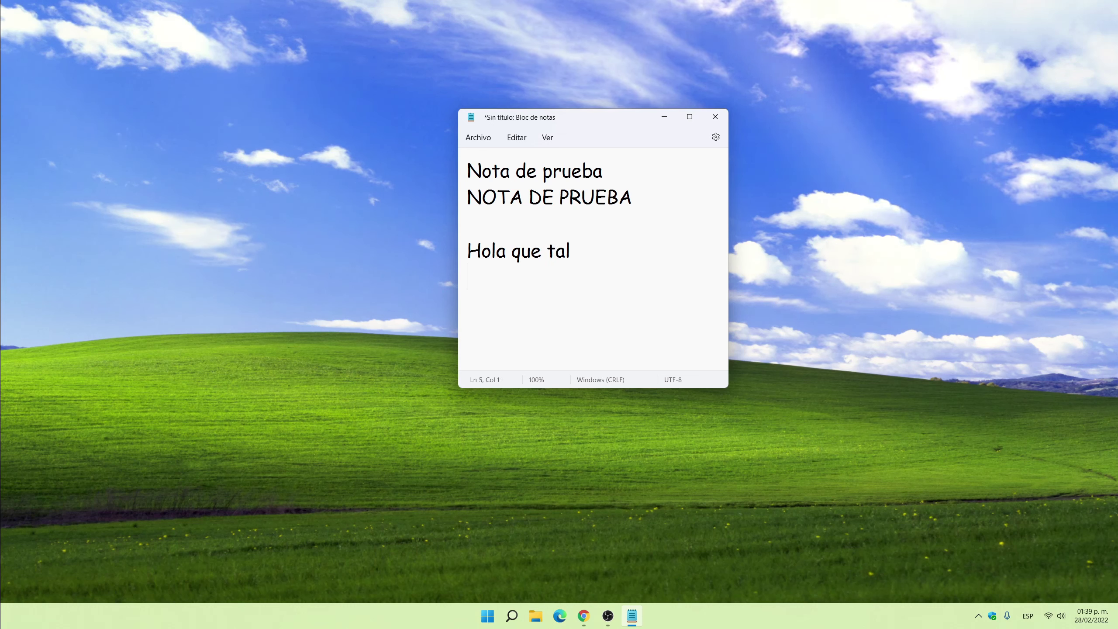
type("Note")
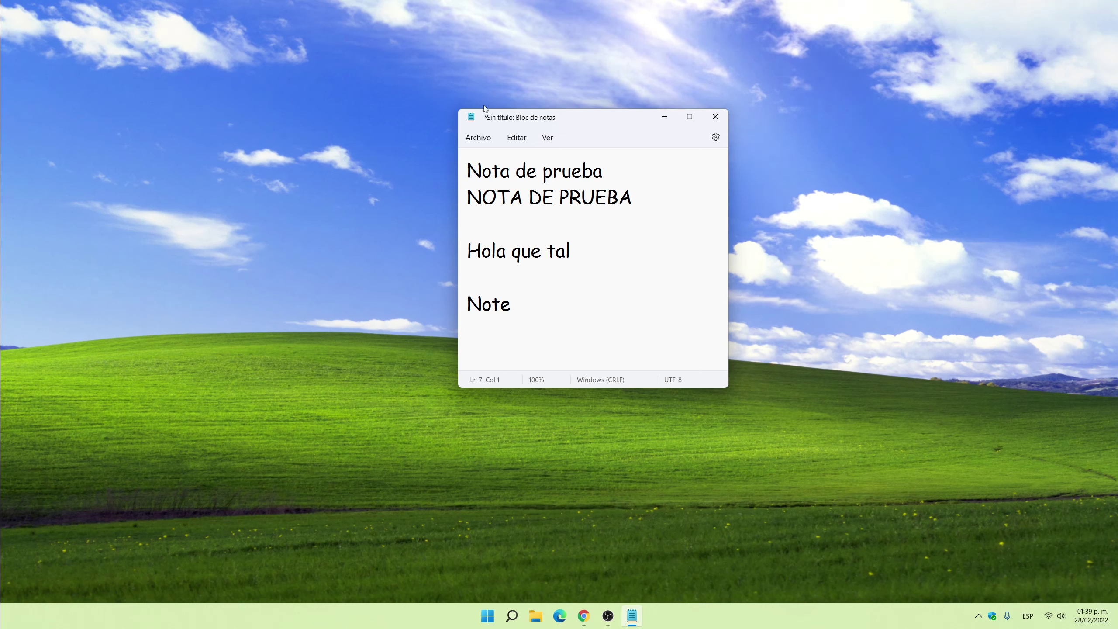
Set the application theme to Oscuro, return to the note and enlarge its window.
left_click(478, 139)
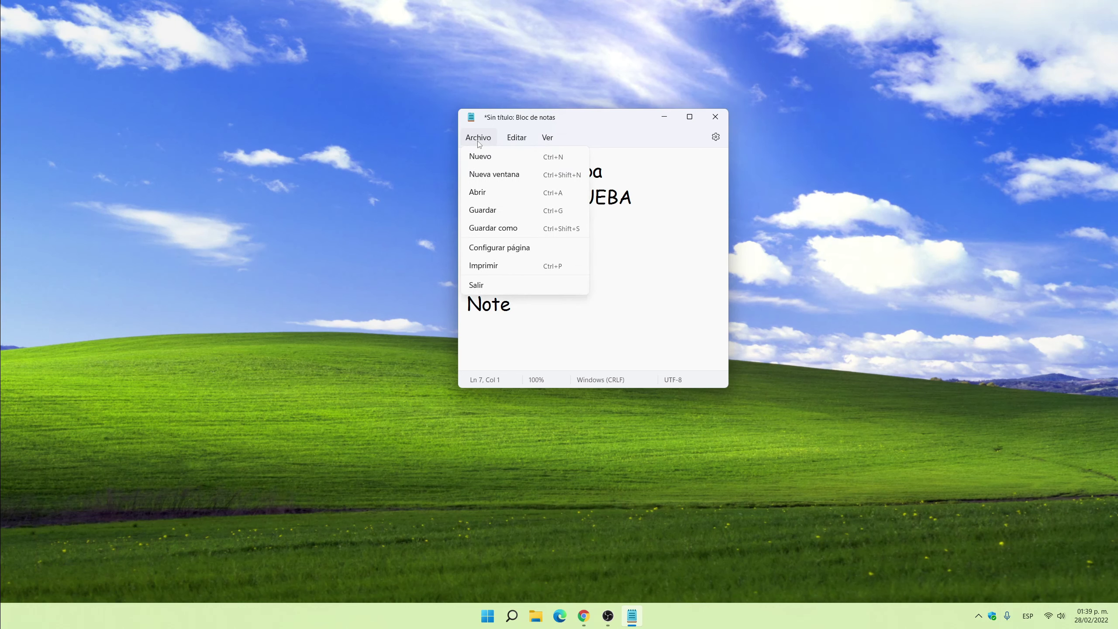
left_click(574, 116)
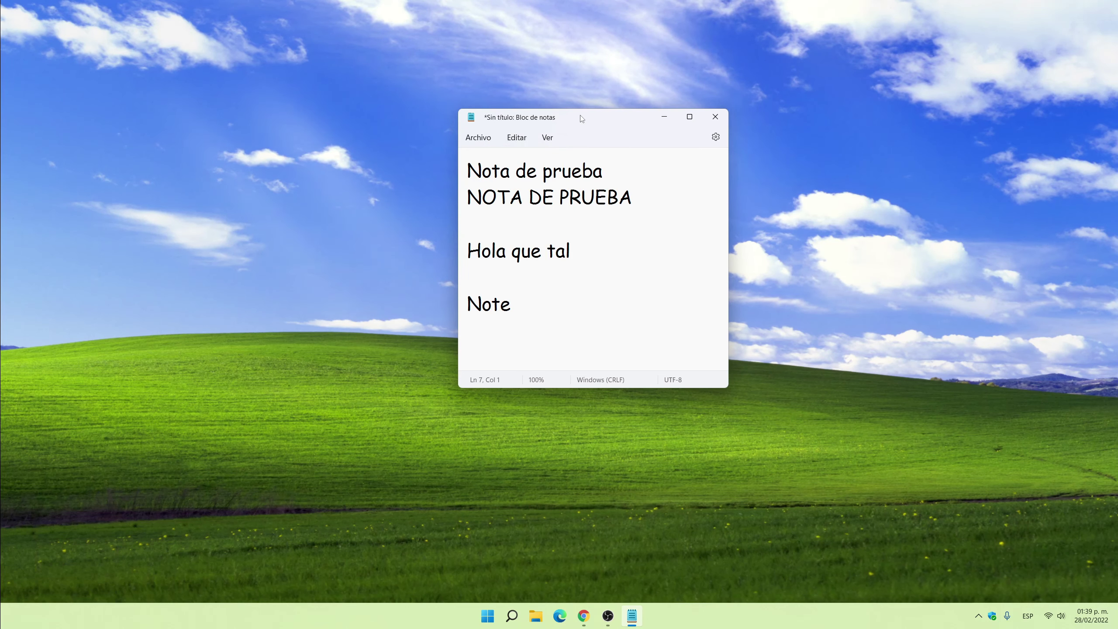
left_click(715, 137)
left_click(596, 173)
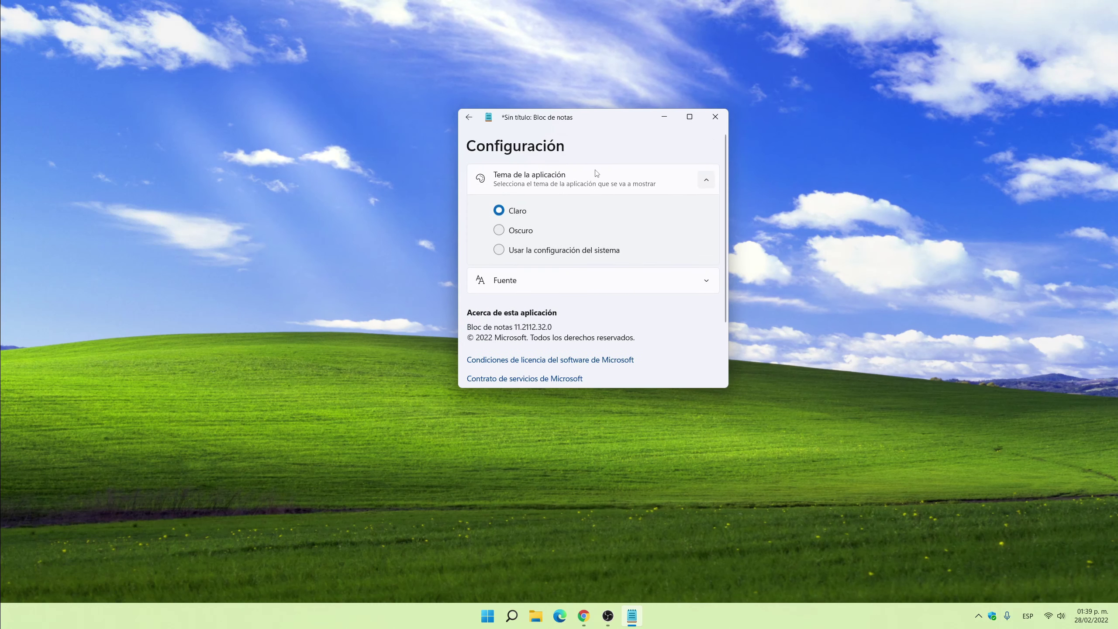
left_click(499, 232)
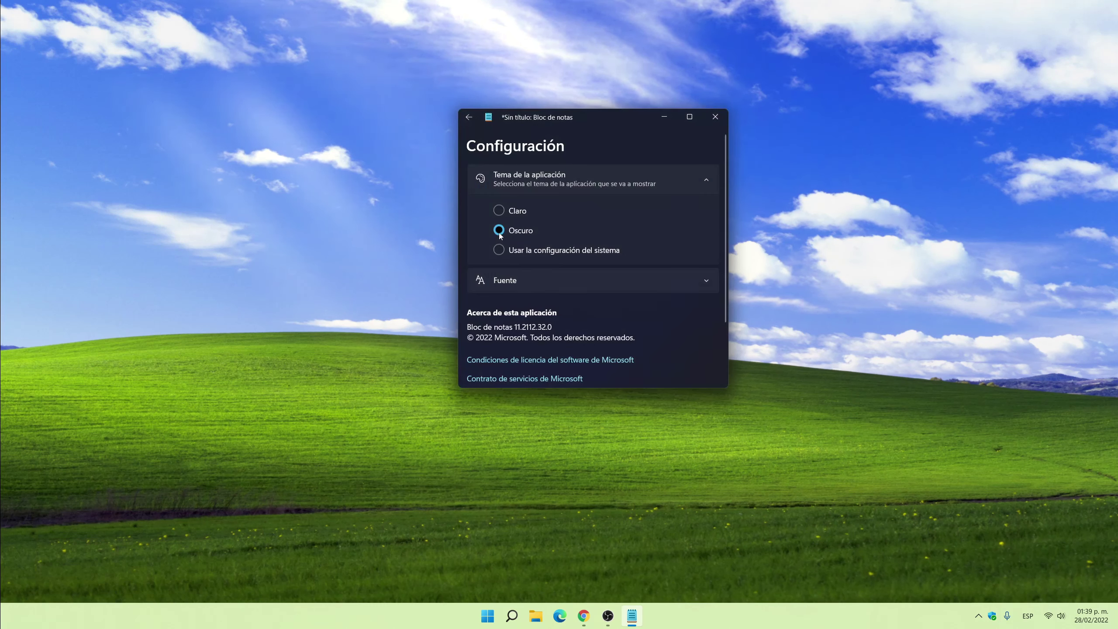
left_click(469, 117)
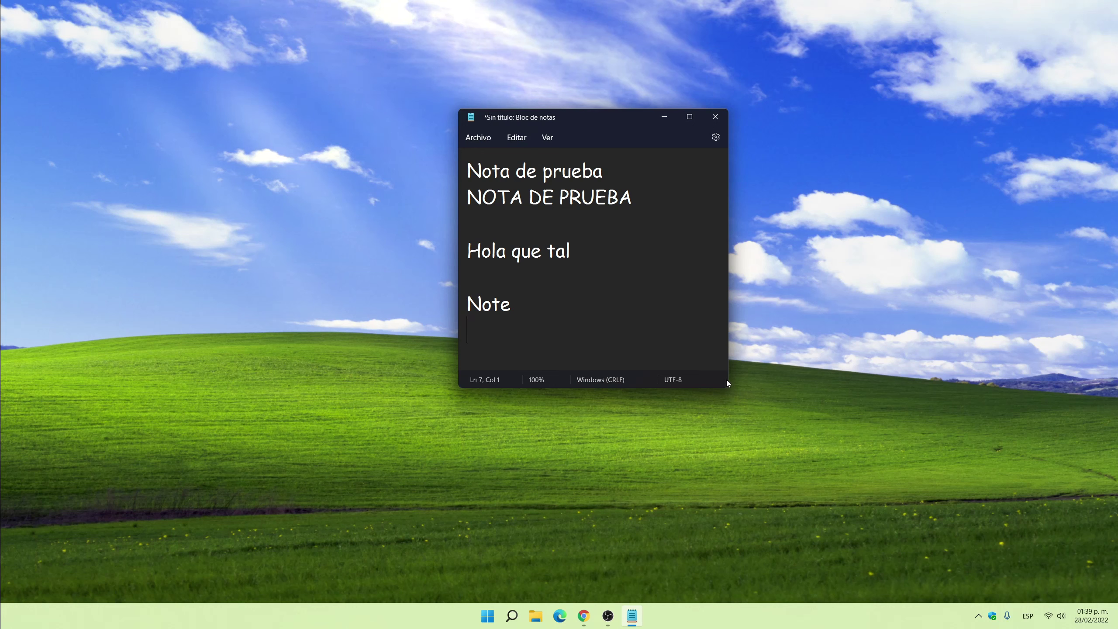
left_click_drag(728, 388, 889, 451)
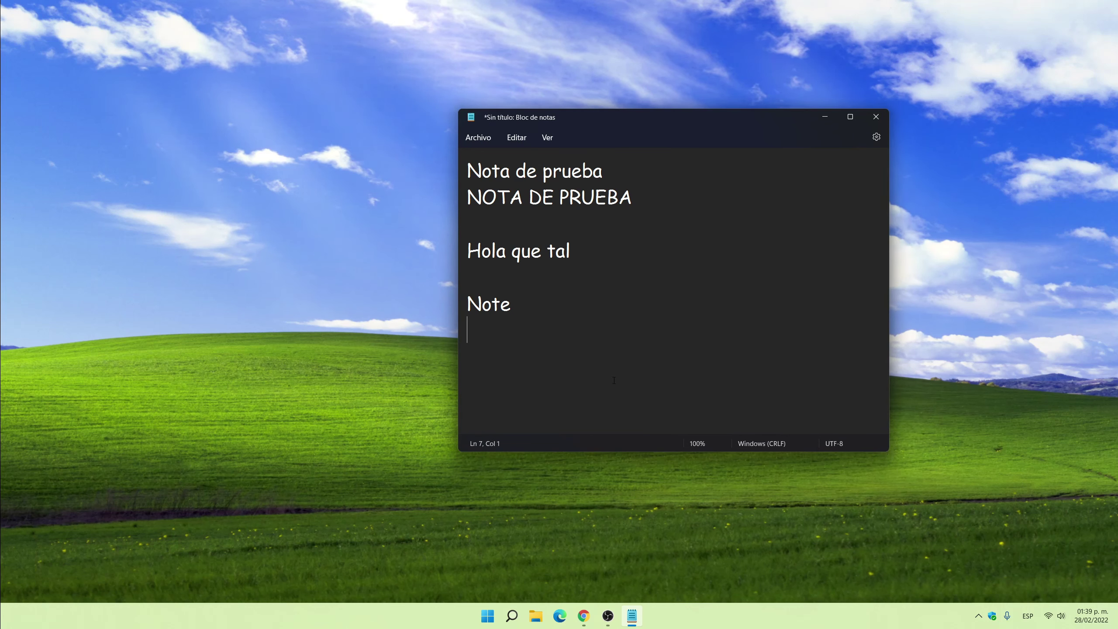
Leave an empty line below "Note" and write the line "Este es un ejemplo de una nota que podemos".
type("Este es u n")
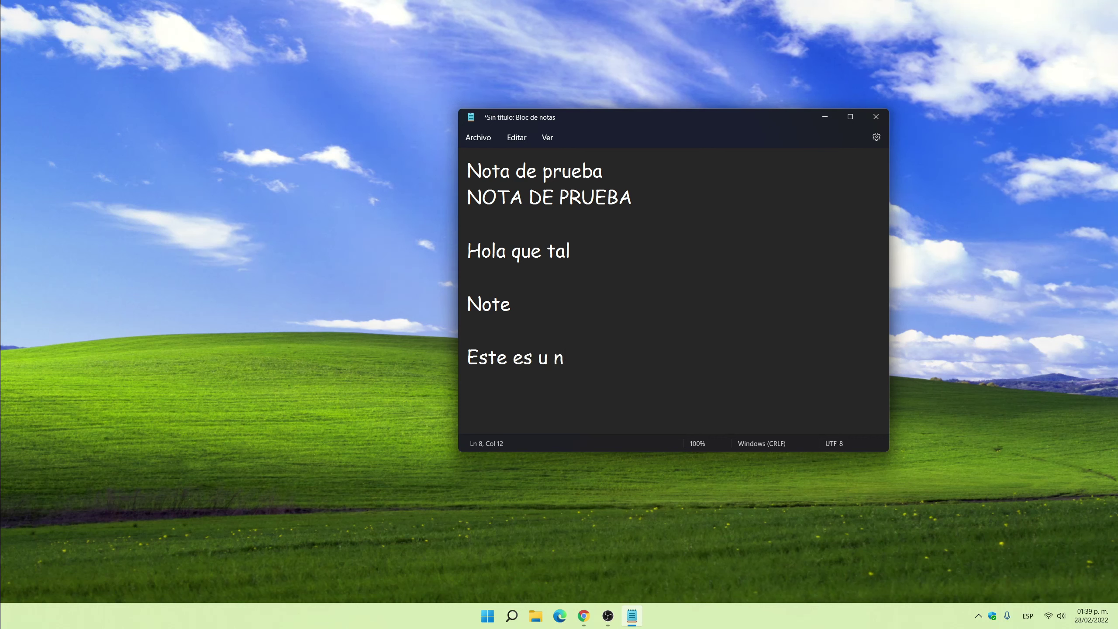
key("BackSpace")
type("n ejemplo de ui")
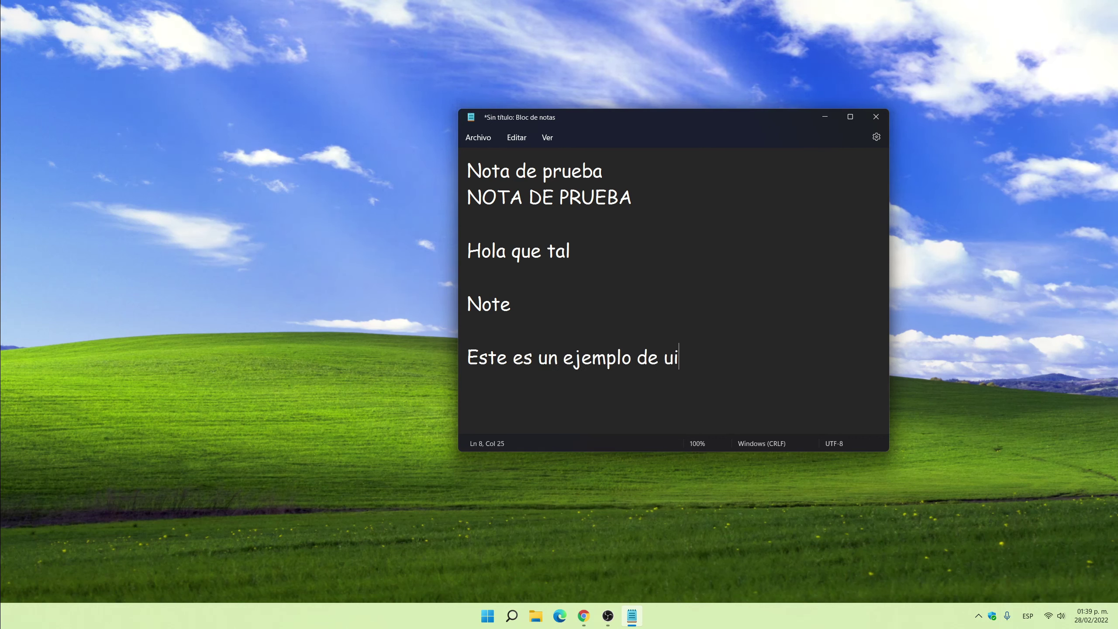
key("BackSpace")
type("na npot")
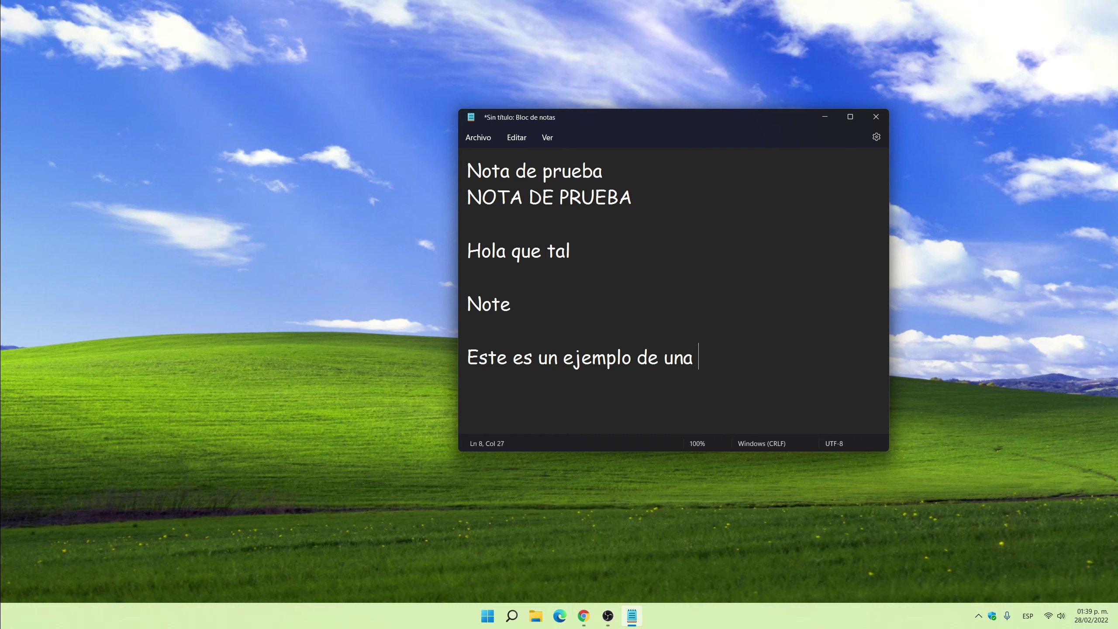
key("BackSpace")
key("BackSpace")
key("BackSpace")
type("ota ")
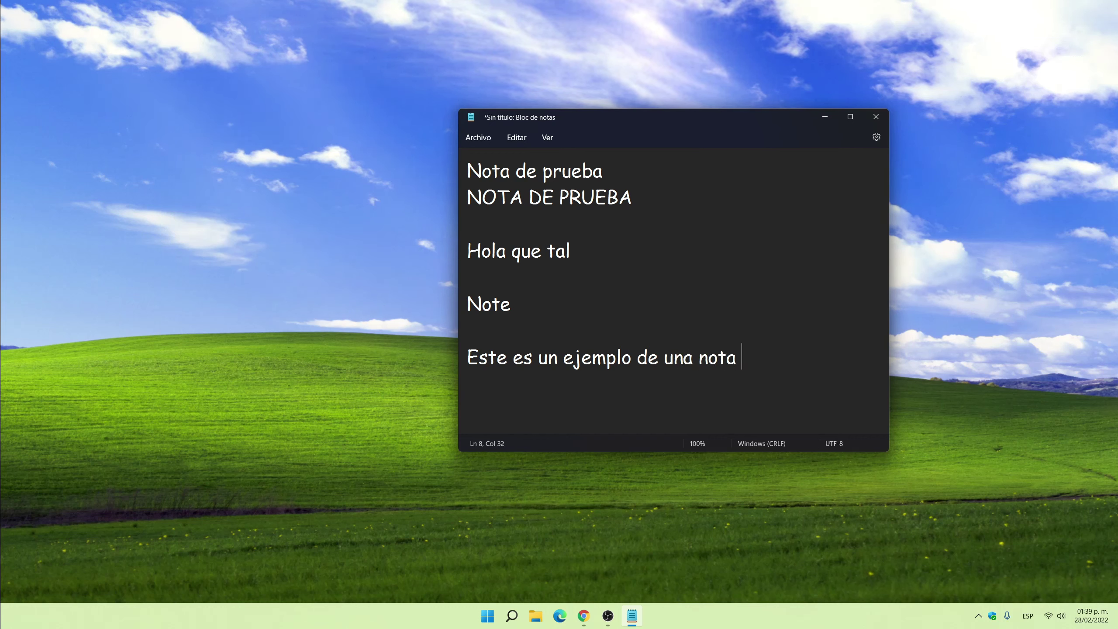
type("que podemos ")
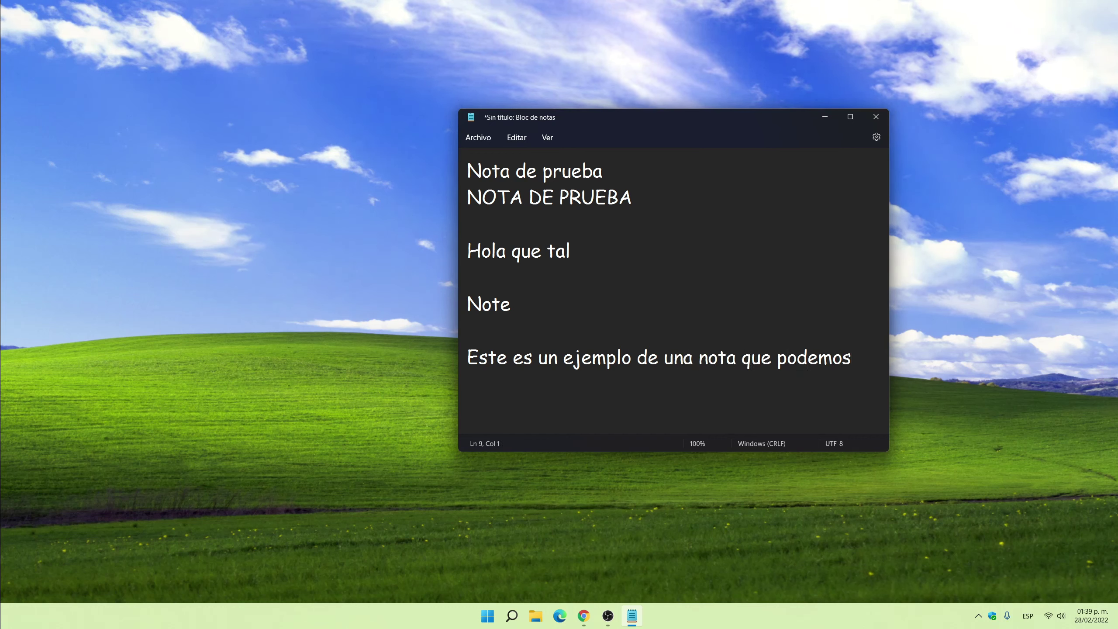
Continue the sentence with the lines "crear con una aplicacion que viene incluida" and "por defecto en Windows.".
type("crear con ")
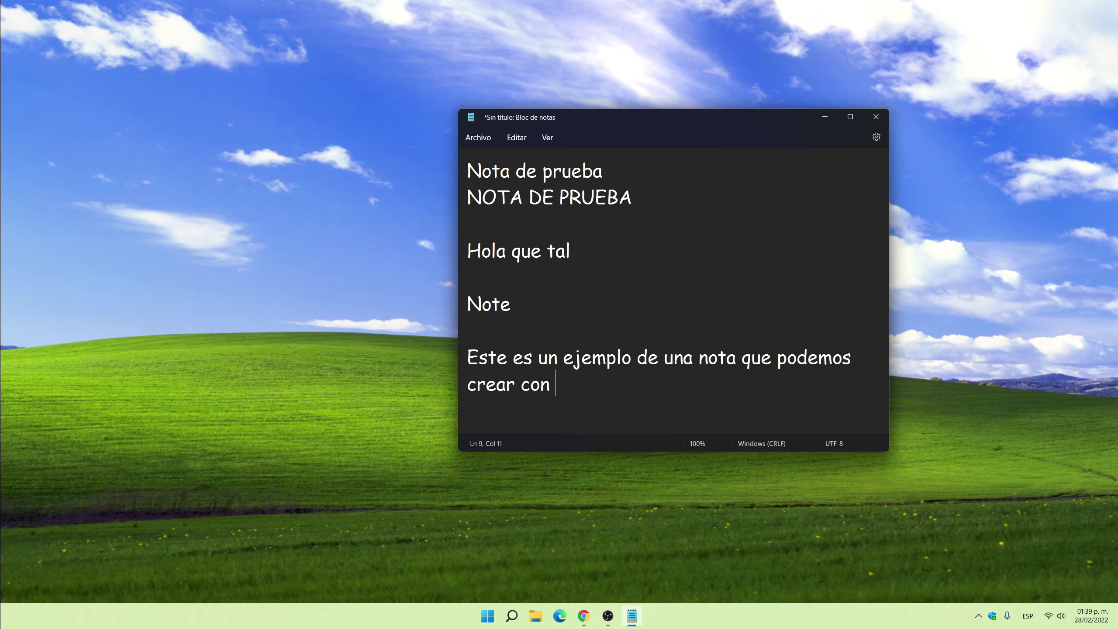
type("una aplicacion")
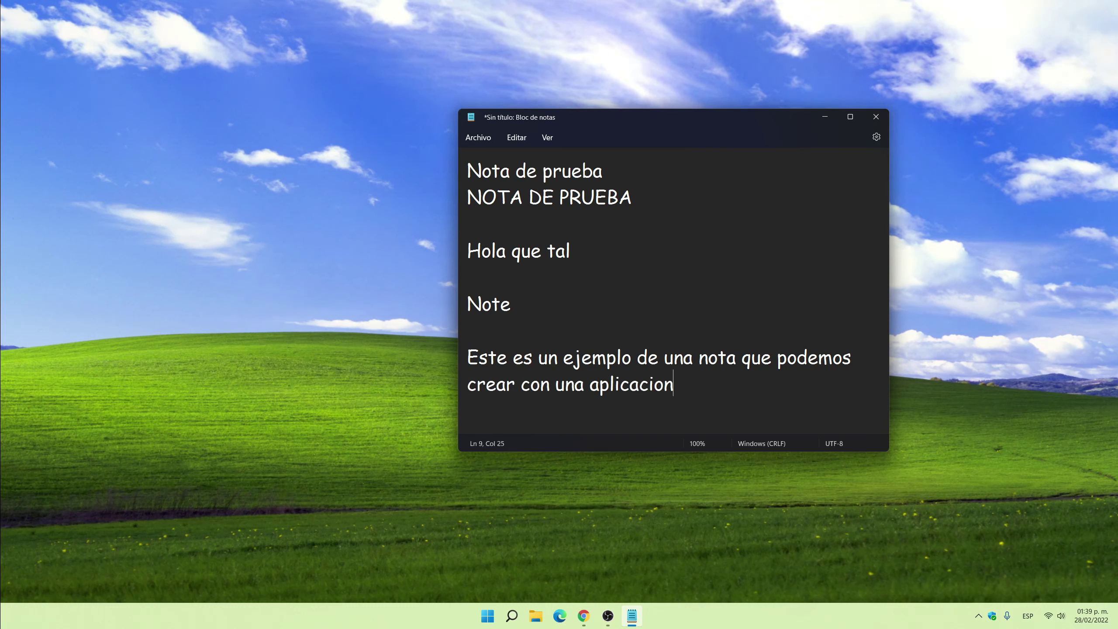
type(" que viene incluidf")
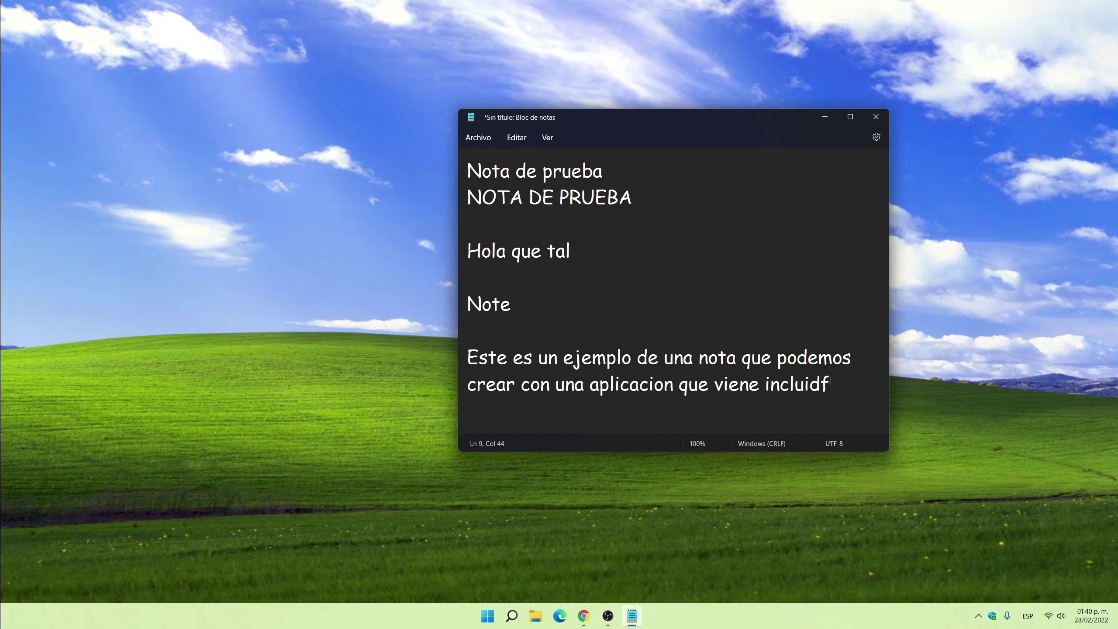
key("BackSpace")
type("a")
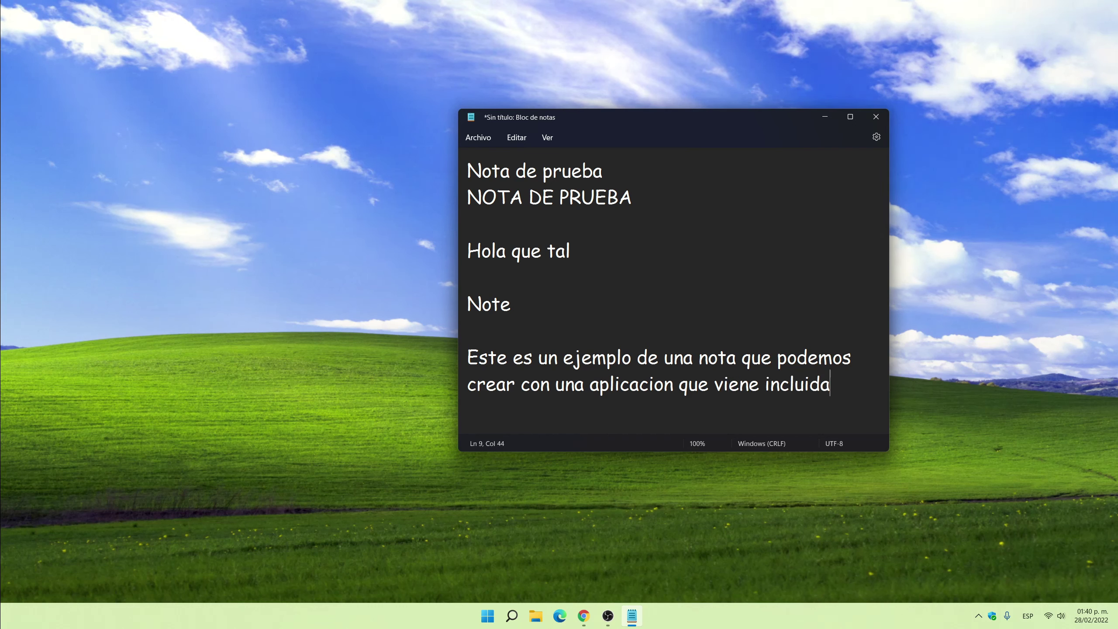
key("Return")
type("por defecto")
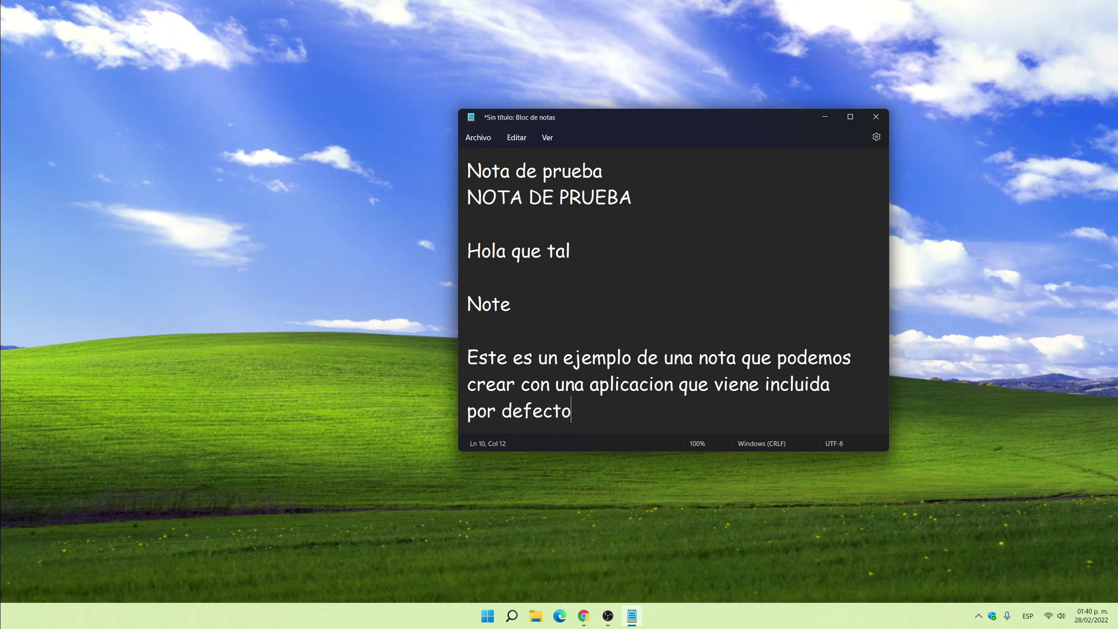
type(" en Window")
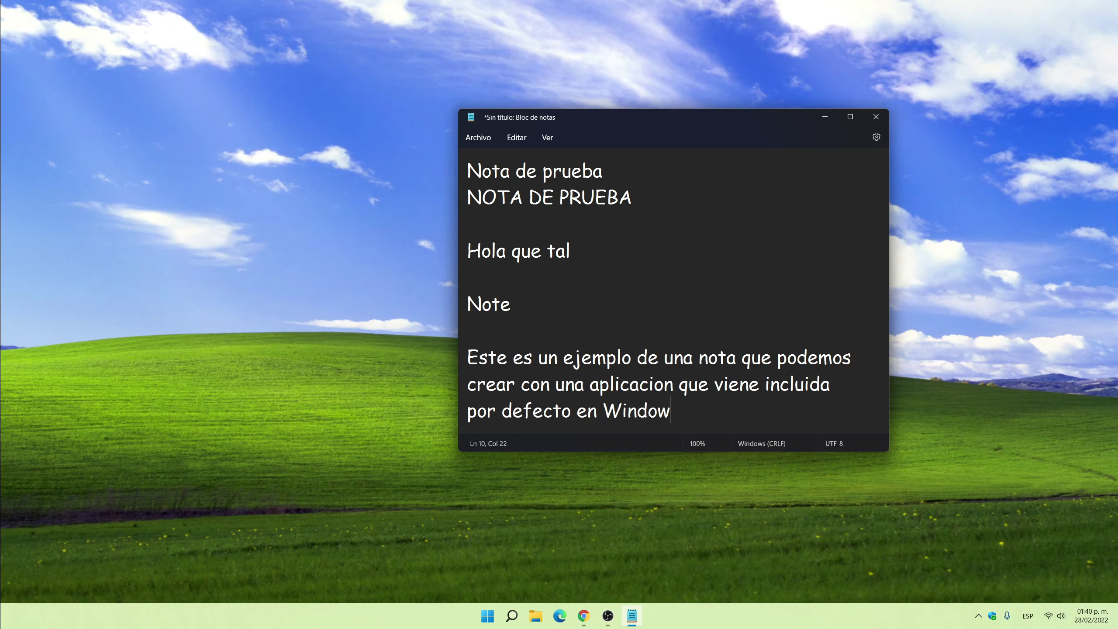
type("s.")
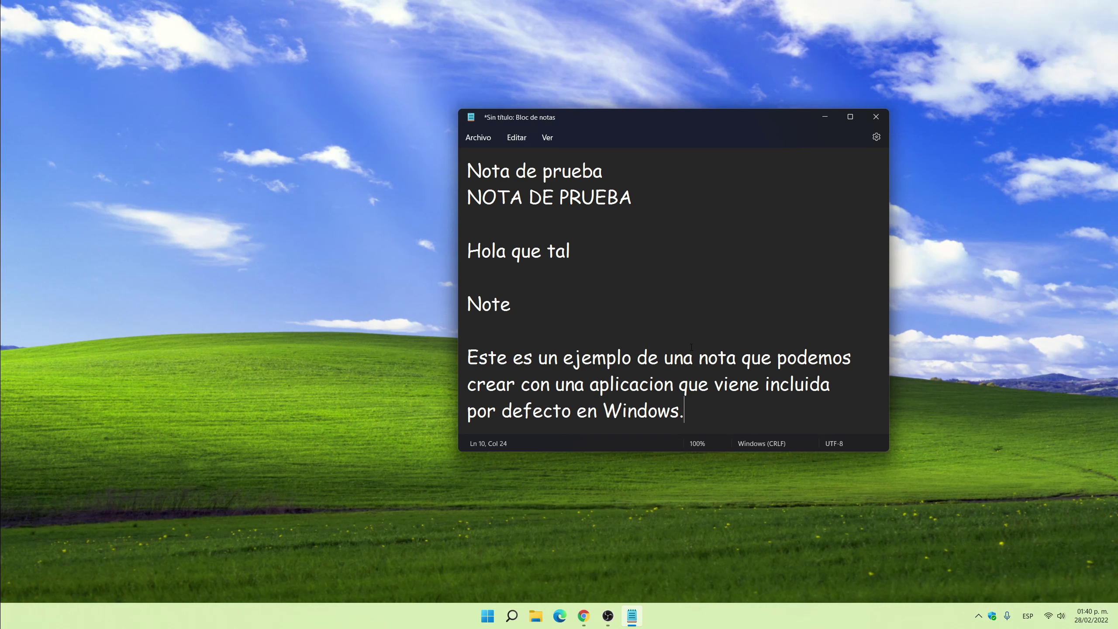
Save the note as "Nota de pendientes" in the Documentos folder and close it.
left_click(477, 138)
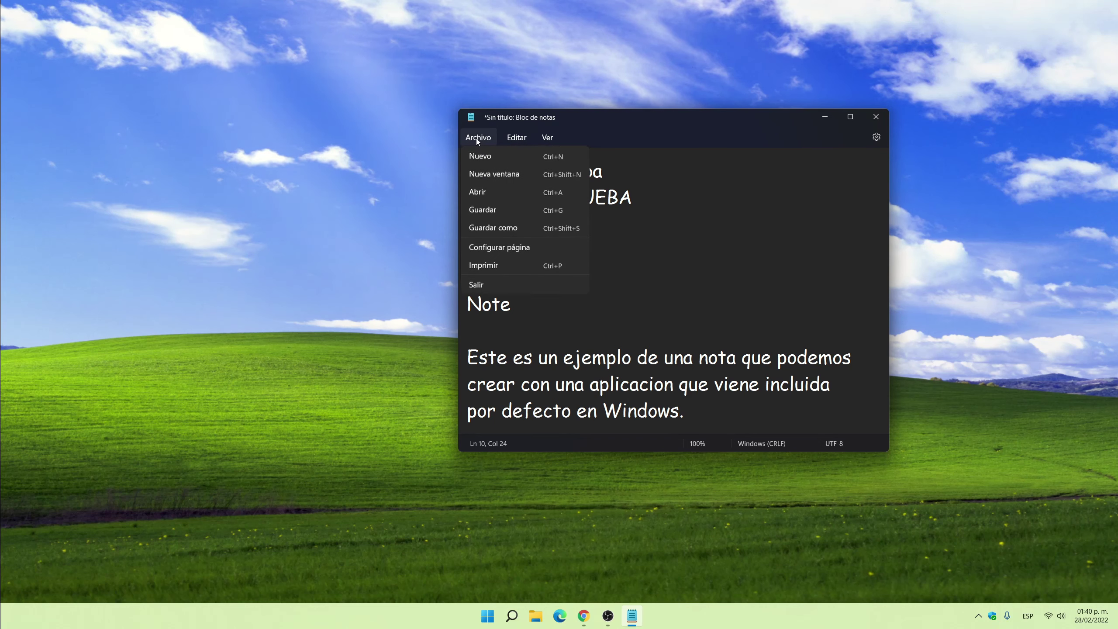
left_click(511, 212)
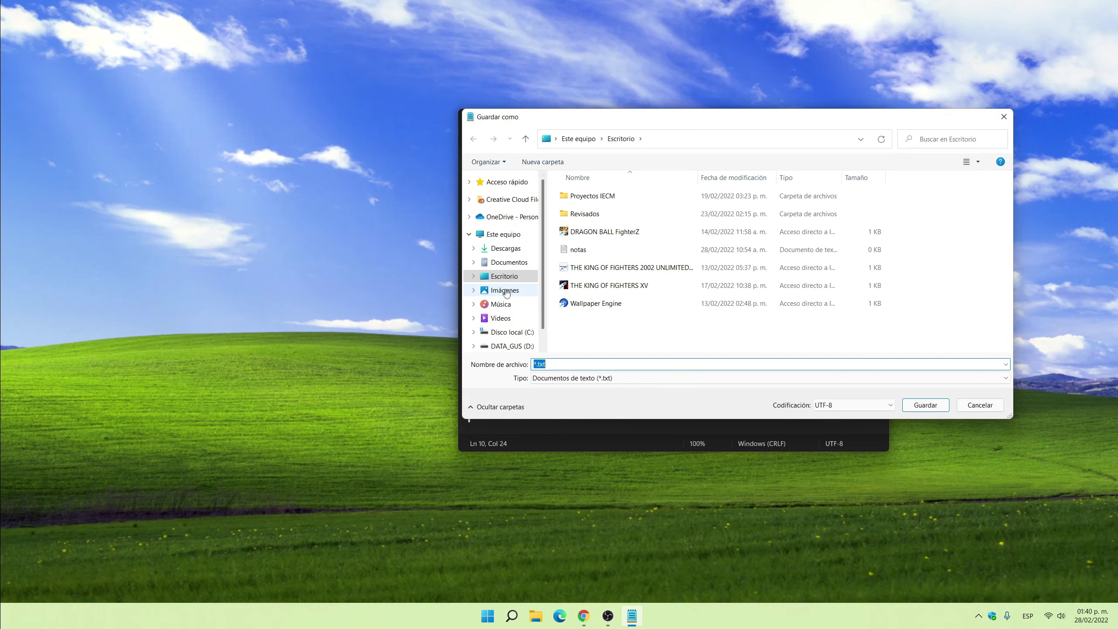
left_click(499, 264)
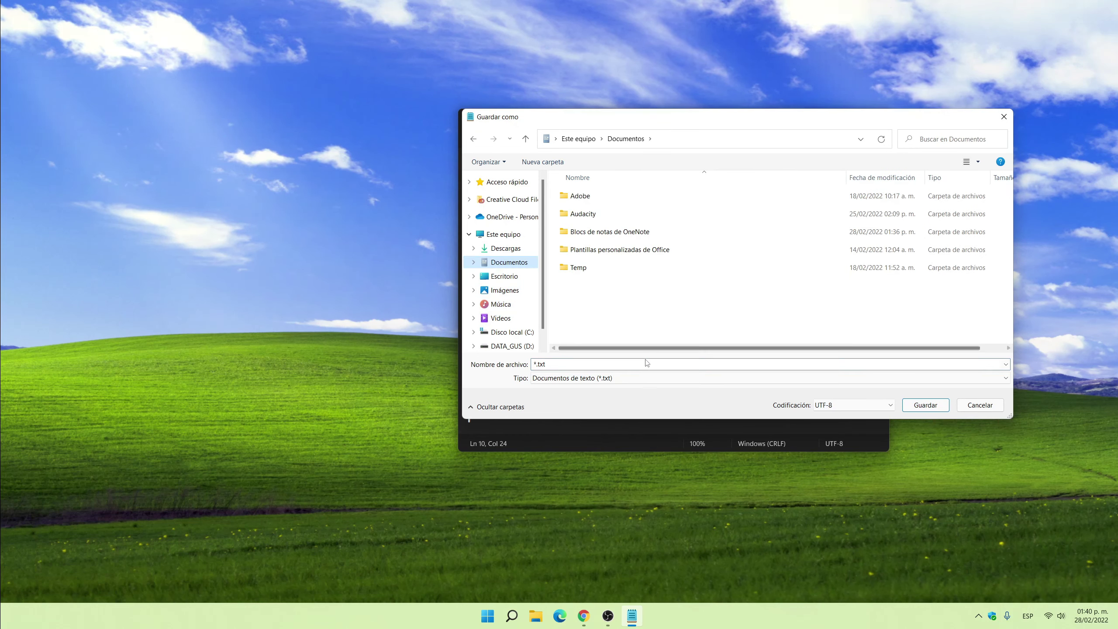
left_click(621, 362)
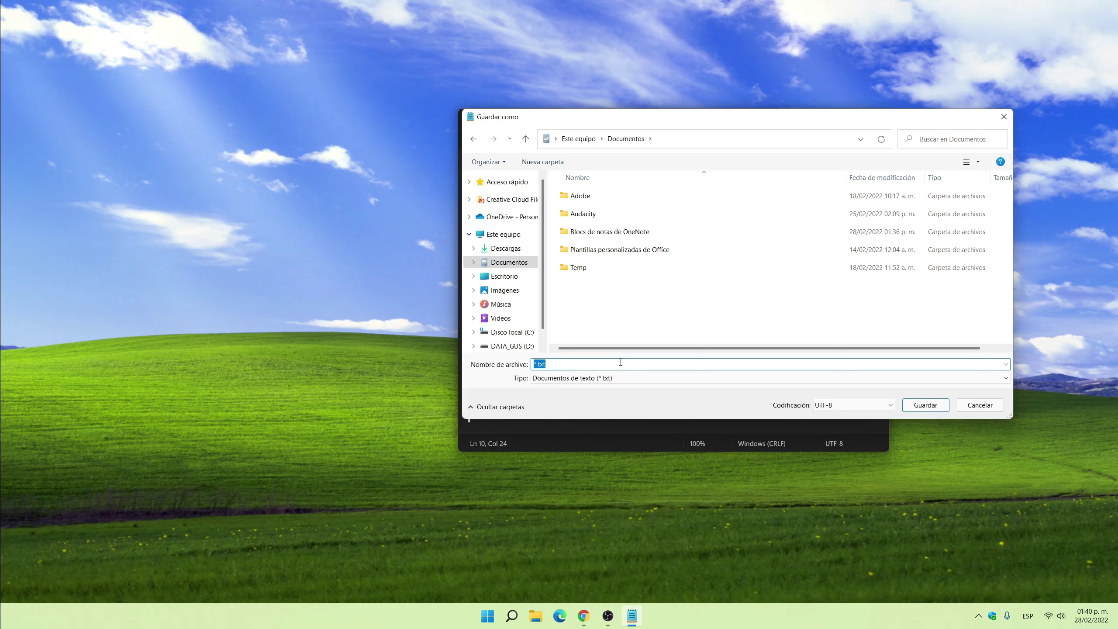
type("Nota ")
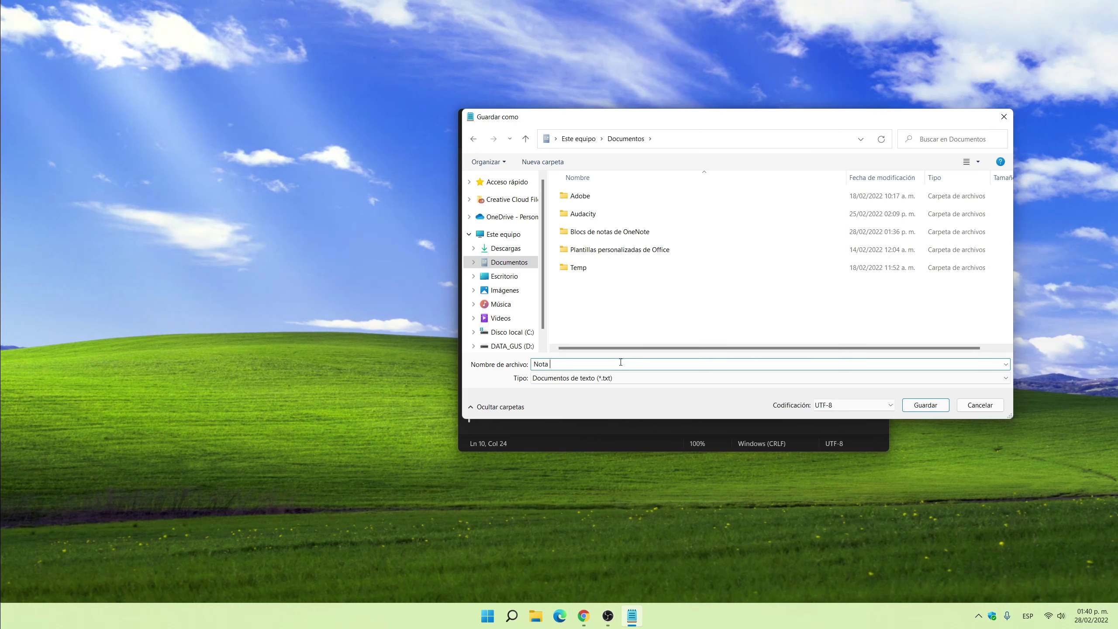
type("de peb")
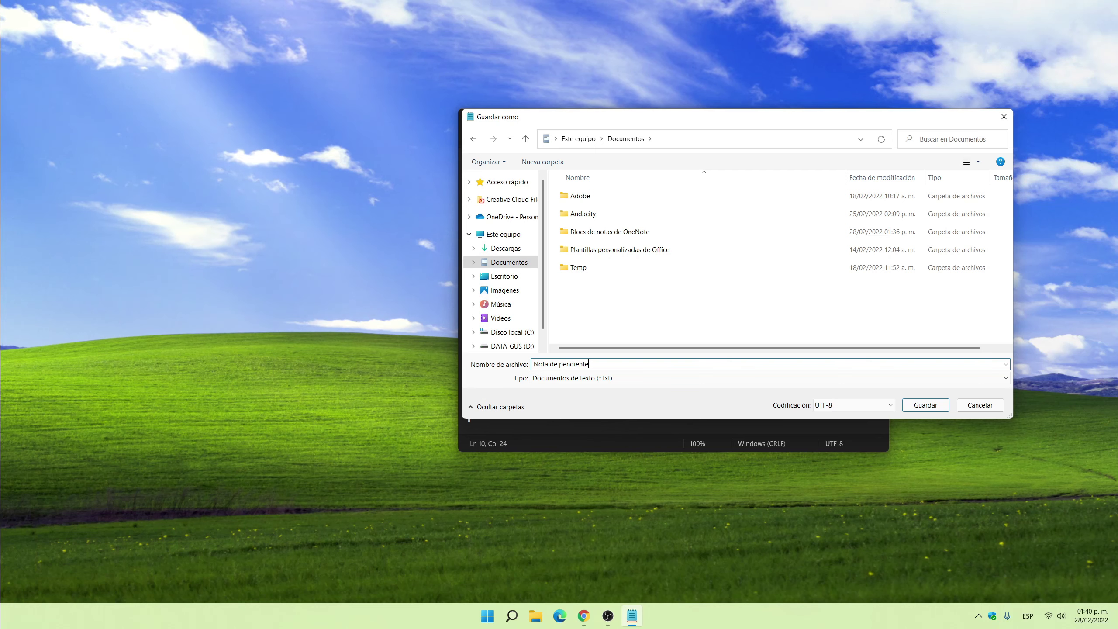
key("Return")
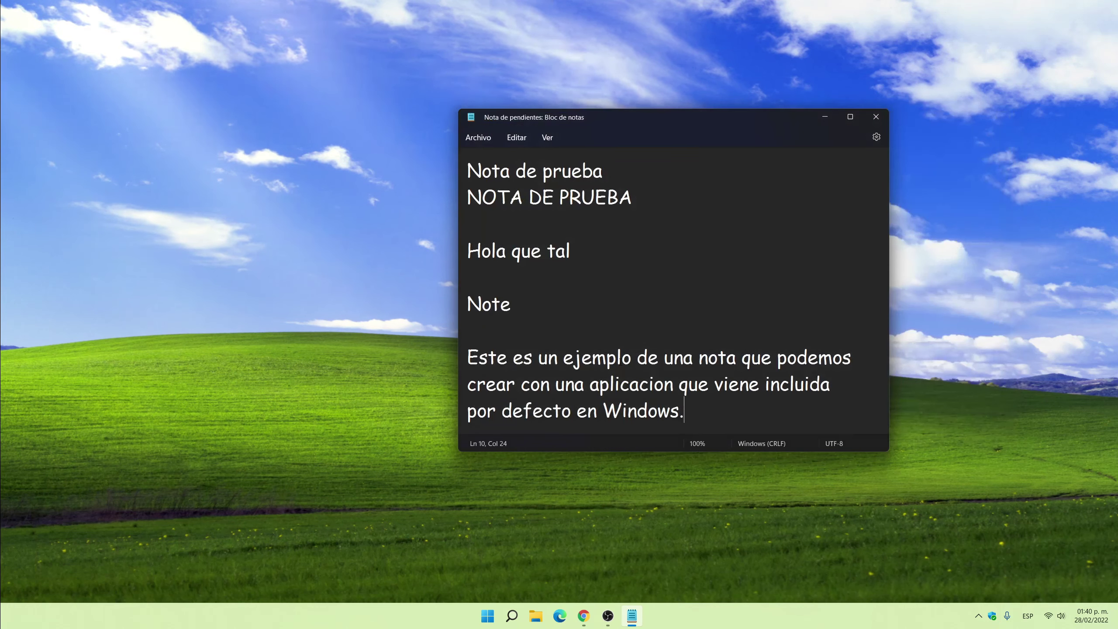
left_click(870, 125)
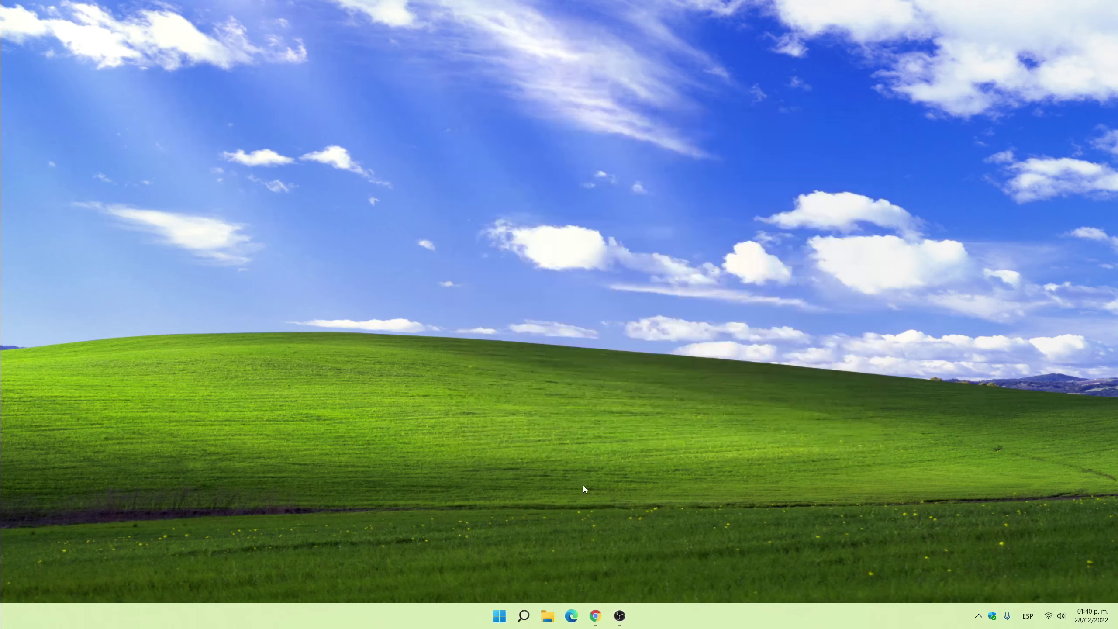
Switch to File Explorer, narrow the Nombre column in the Documentos folder and open the "Nota de pendientes" file.
left_click(547, 616)
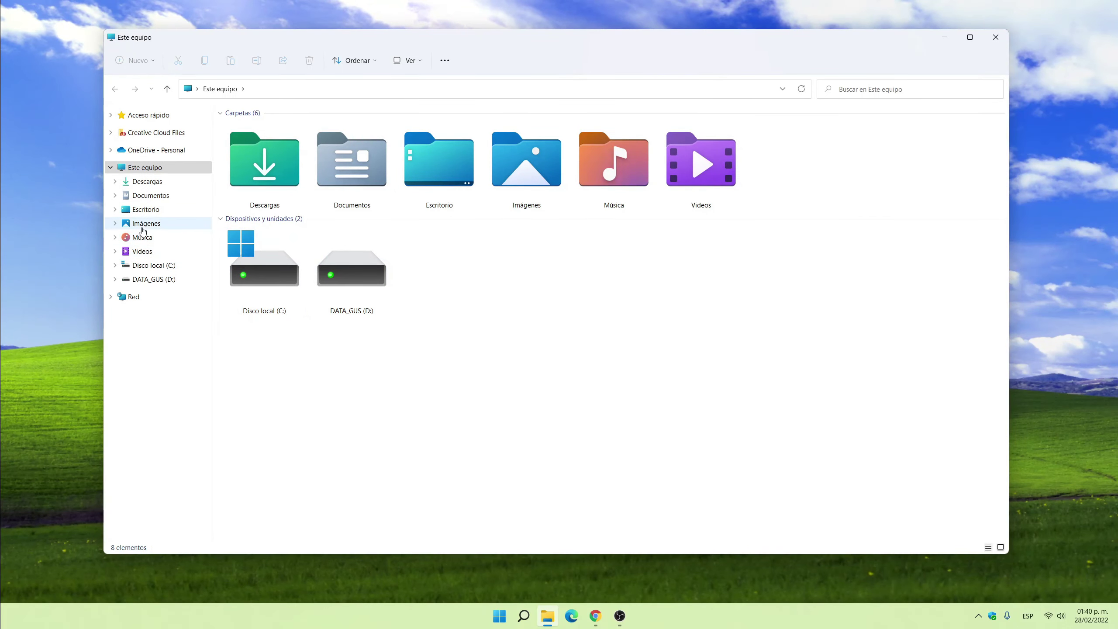
left_click(150, 195)
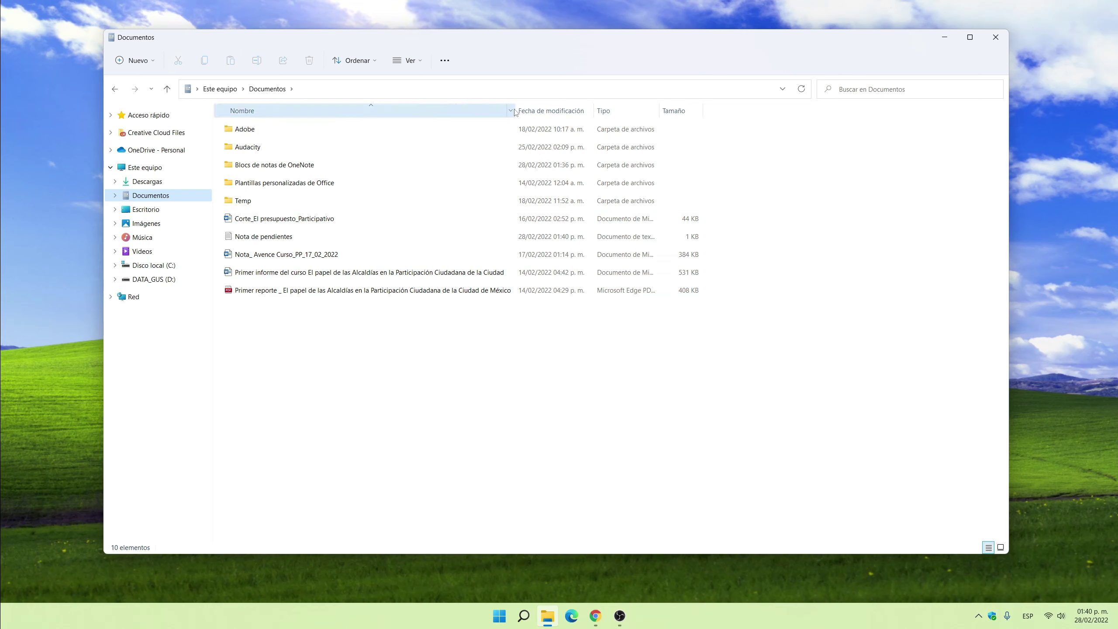
left_click_drag(517, 110, 314, 133)
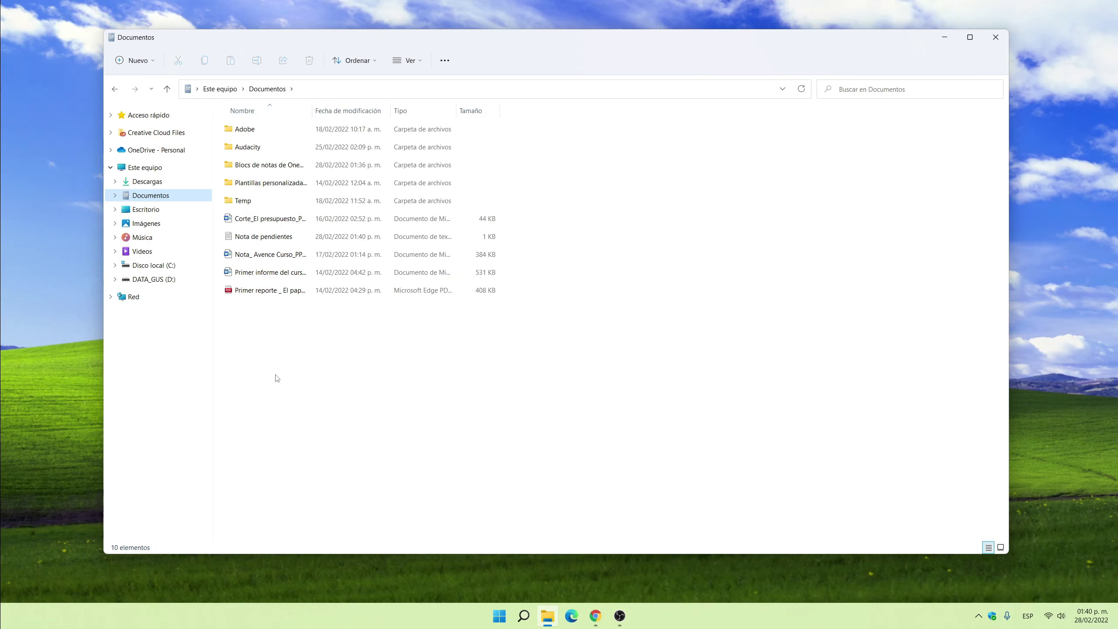
double_click(253, 237)
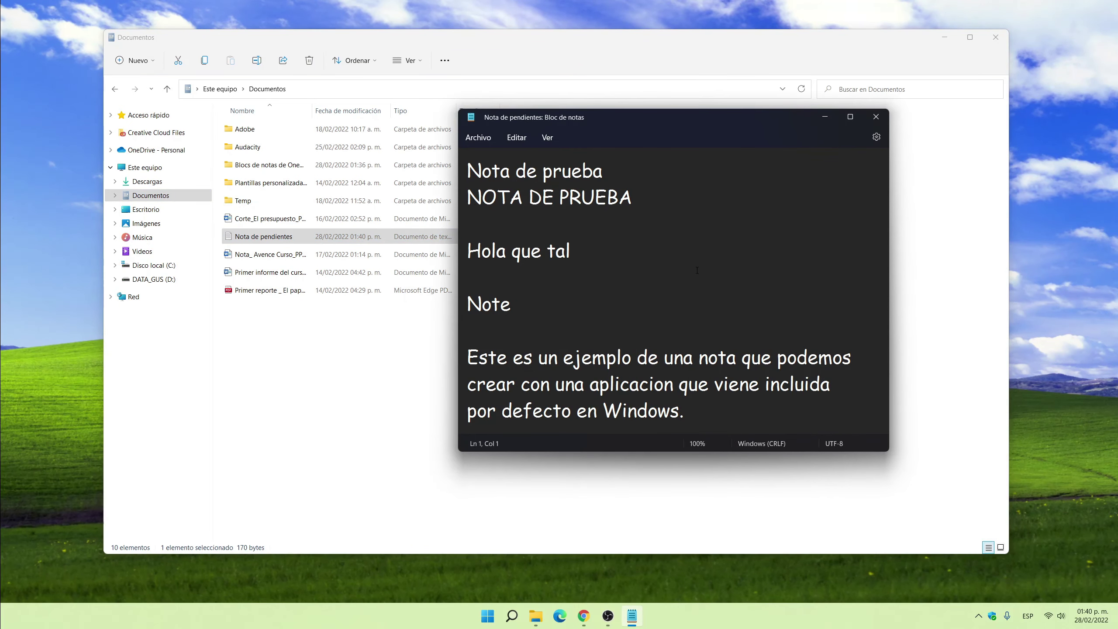
right_click(639, 615)
left_click(775, 304)
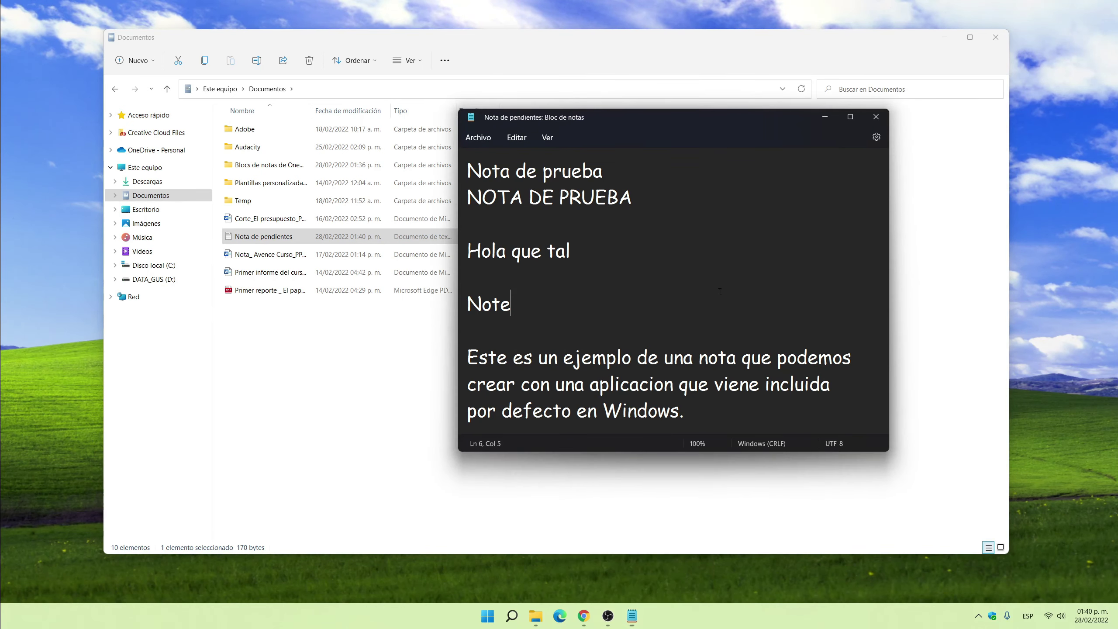